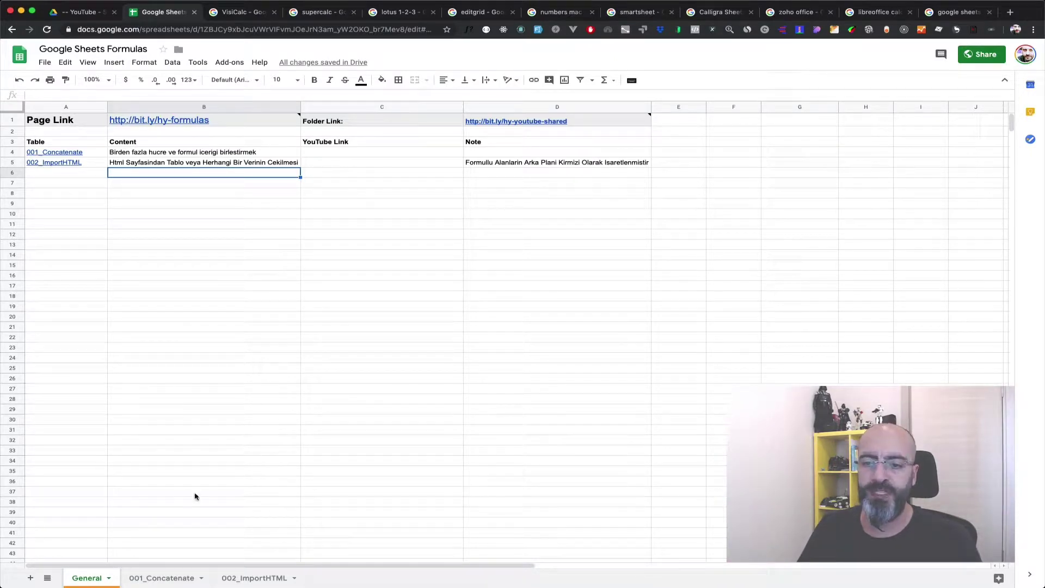
Step: Open the 001_Concatenate sheet and start a CONCATENATE formula in Full Name cell C2
{"action": "left_click", "coordinate": [169, 578]}
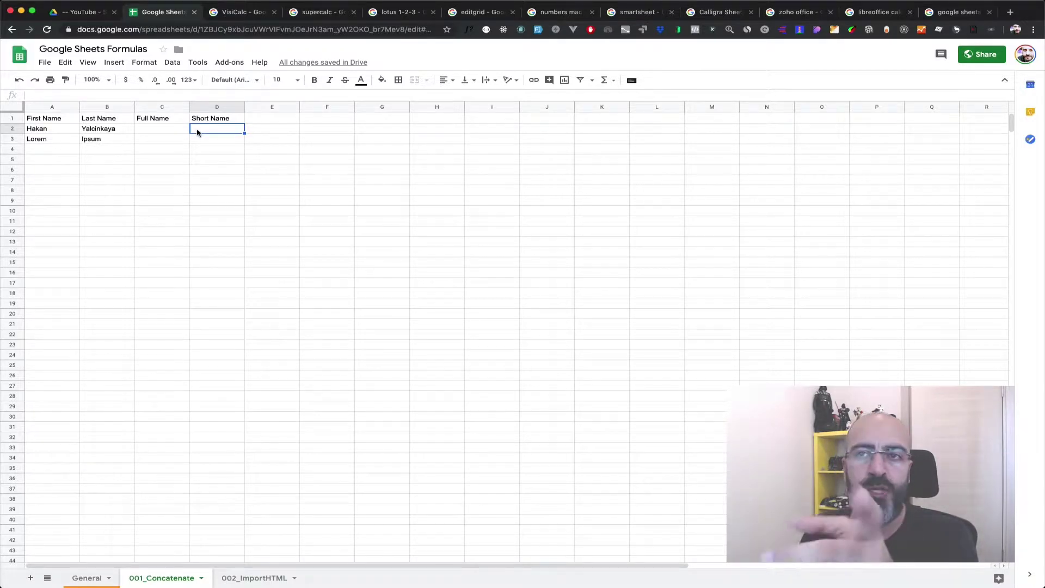
{"action": "left_click", "coordinate": [164, 133]}
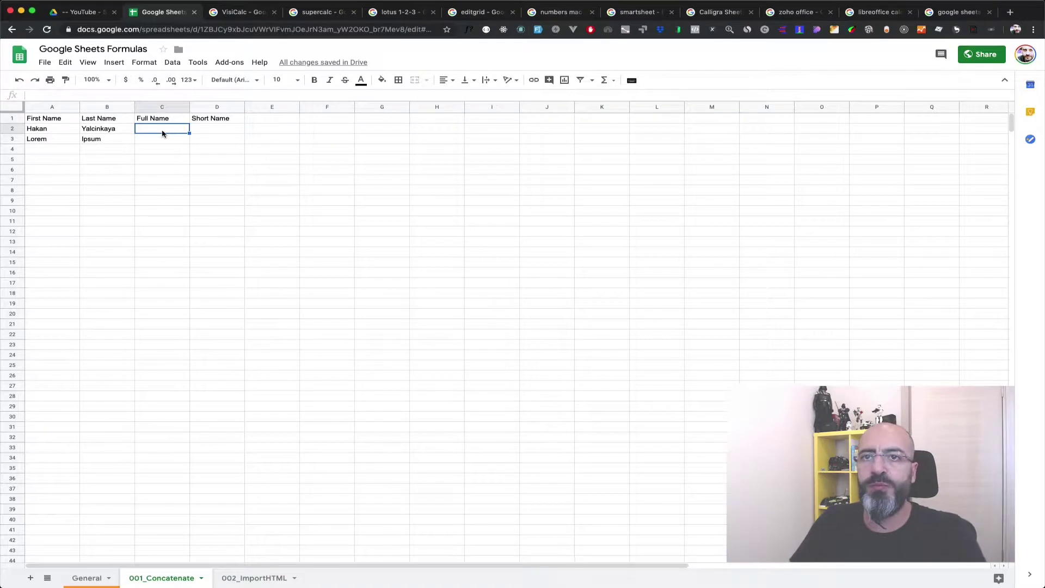
{"action": "type", "text": "=con"}
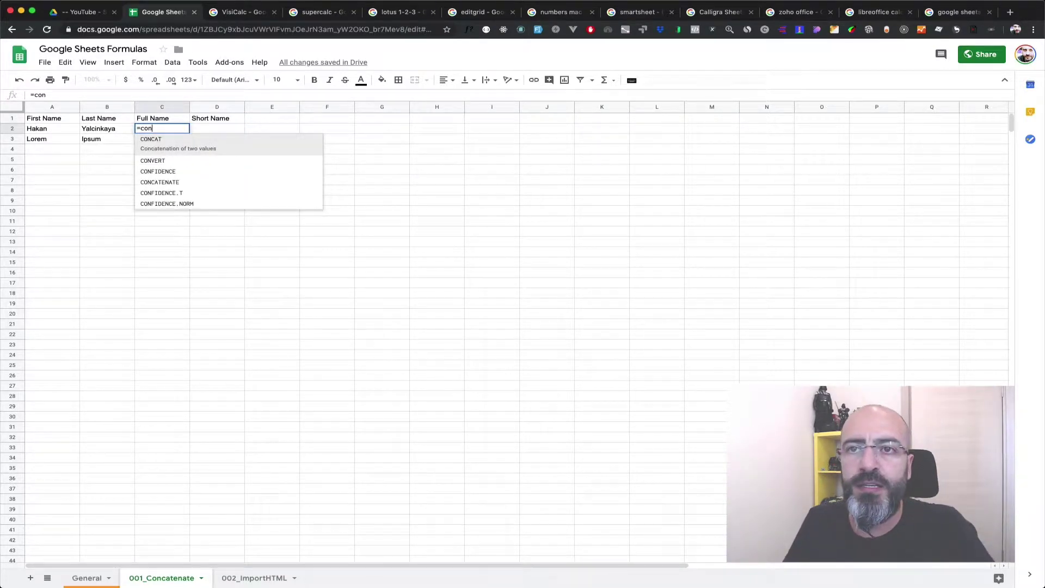
{"action": "type", "text": "c"}
{"action": "key", "text": "Down"}
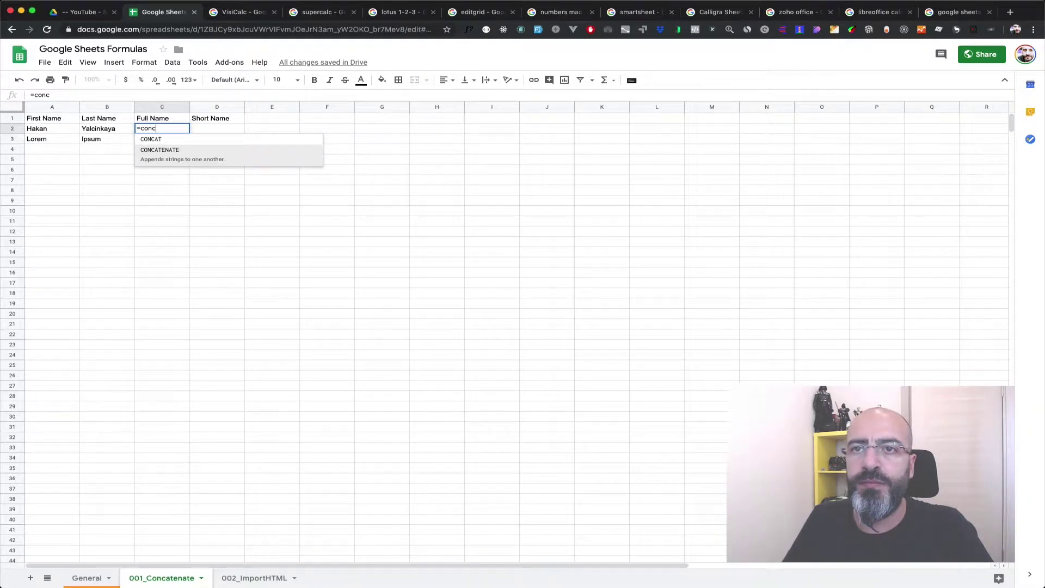
{"action": "key", "text": "Tab"}
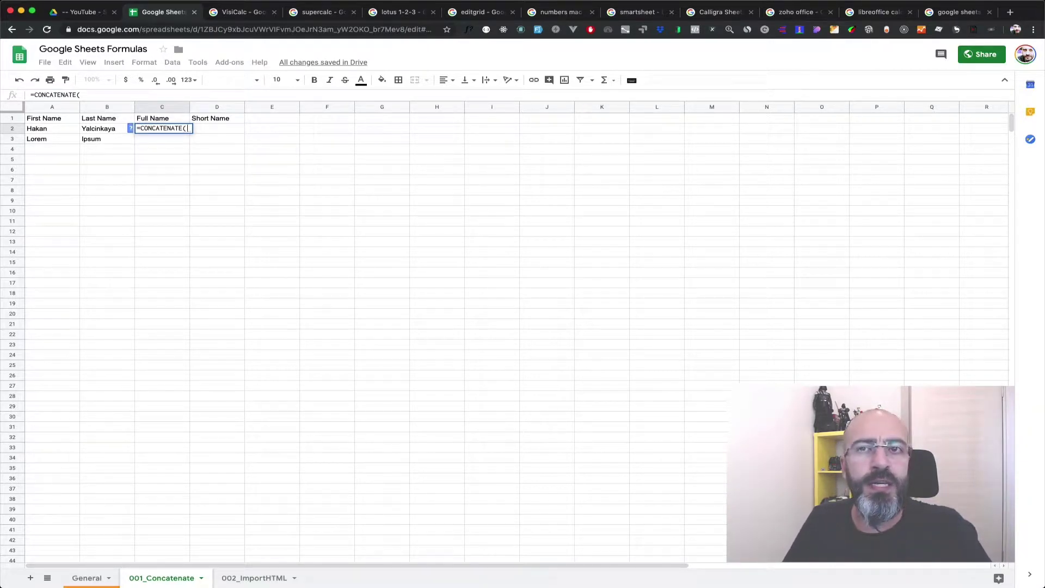
{"action": "key", "text": "Left"}
{"action": "key", "text": "Left"}
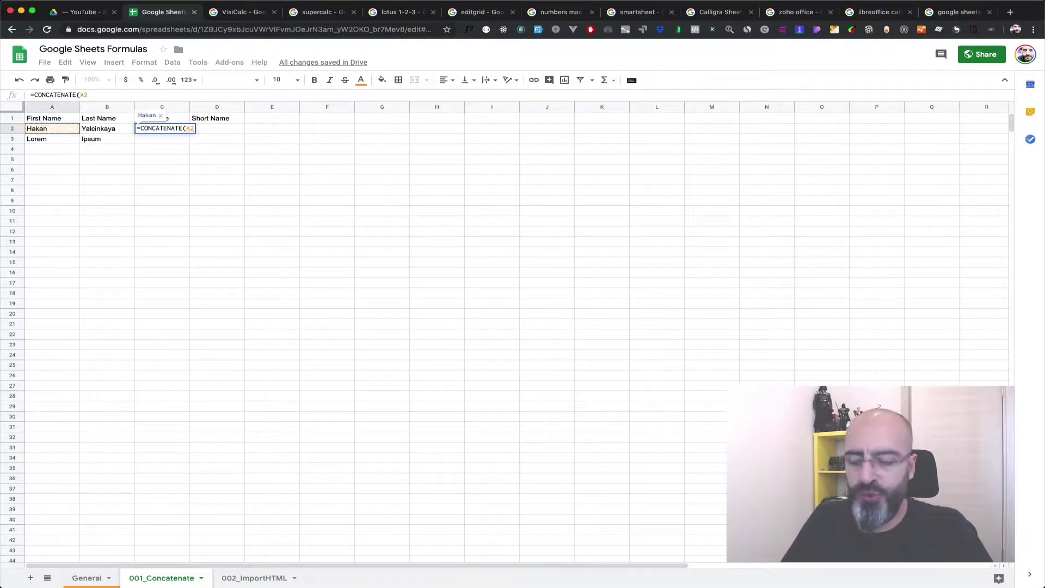
{"action": "type", "text": ","}
{"action": "key", "text": "Left"}
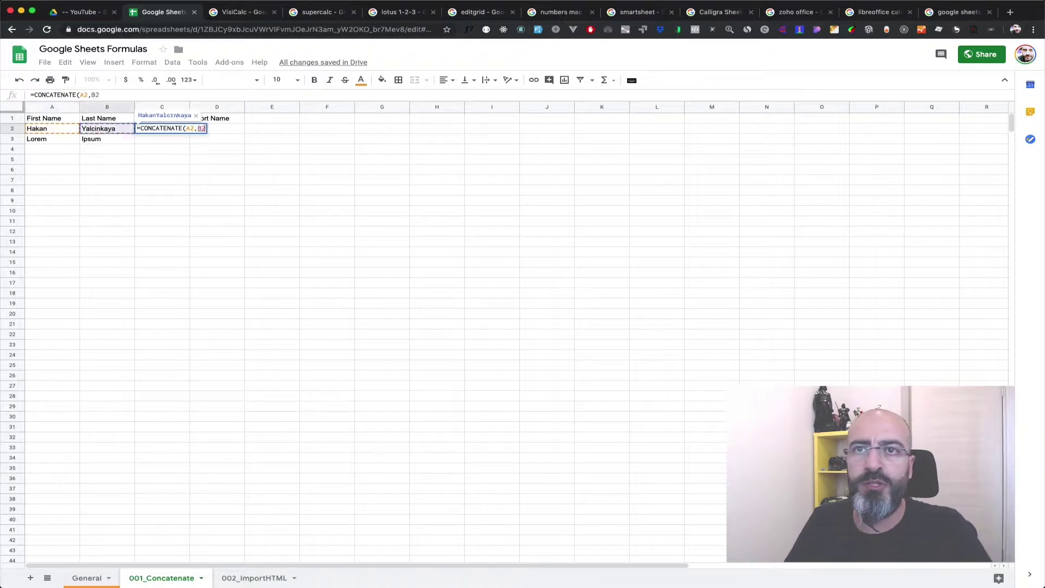
{"action": "key", "text": "Return"}
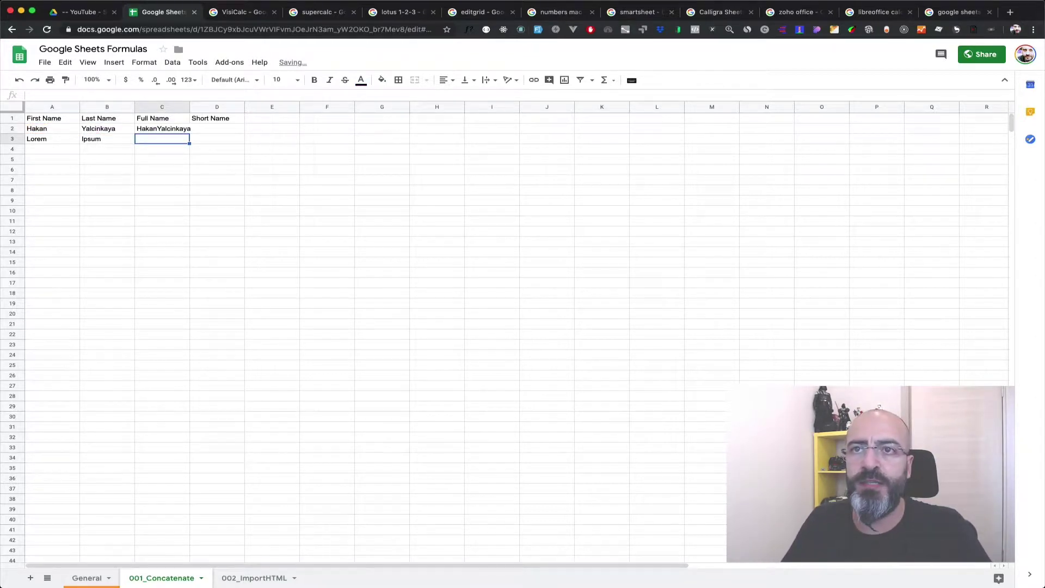
{"action": "left_click", "coordinate": [162, 128]}
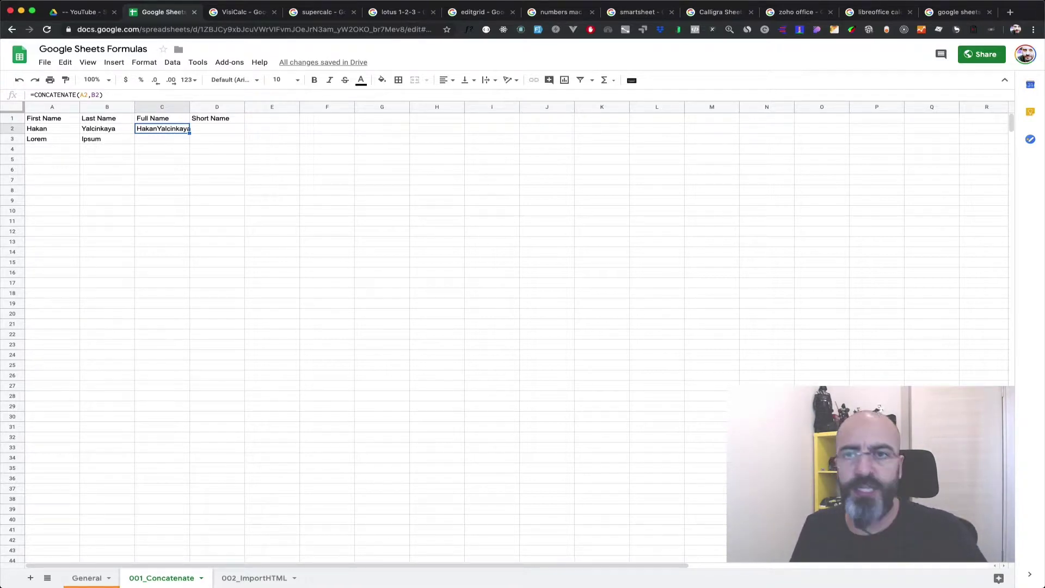
{"action": "key", "text": "Return"}
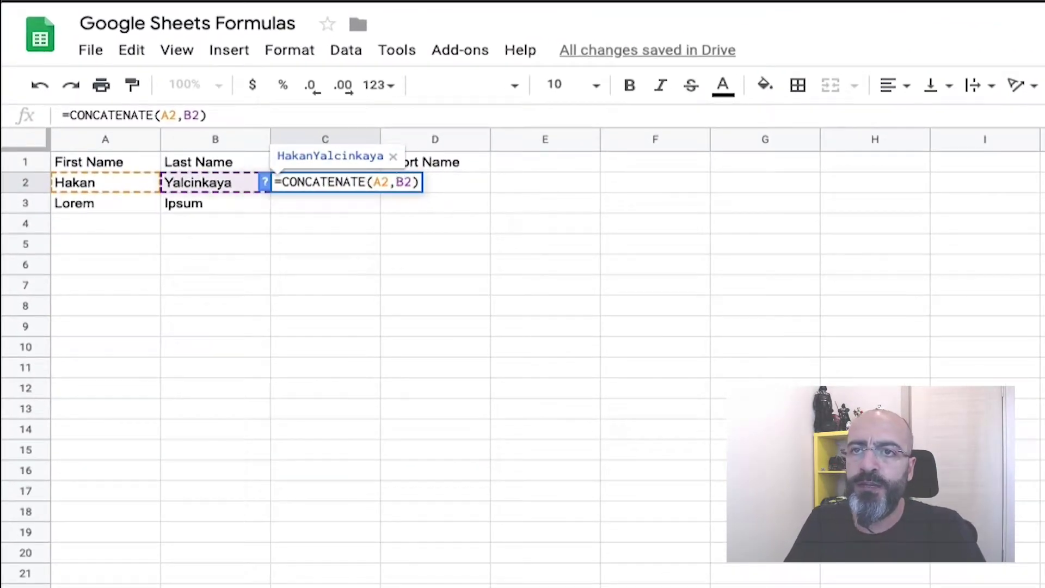
{"action": "key", "text": "Left"}
{"action": "key", "text": "Left"}
{"action": "key", "text": "Left"}
{"action": "type", "text": ",\""}
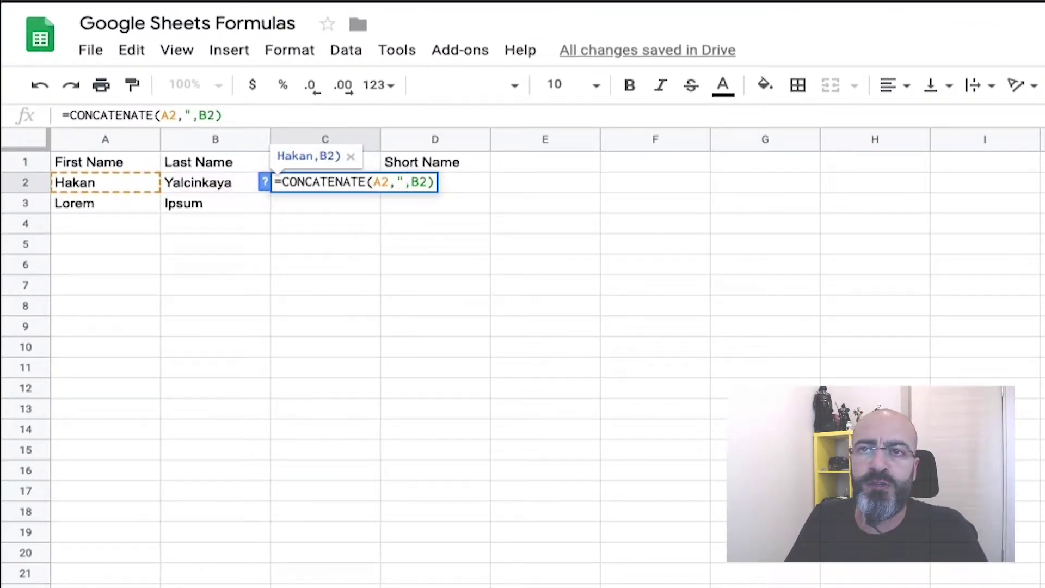
{"action": "type", "text": "\""}
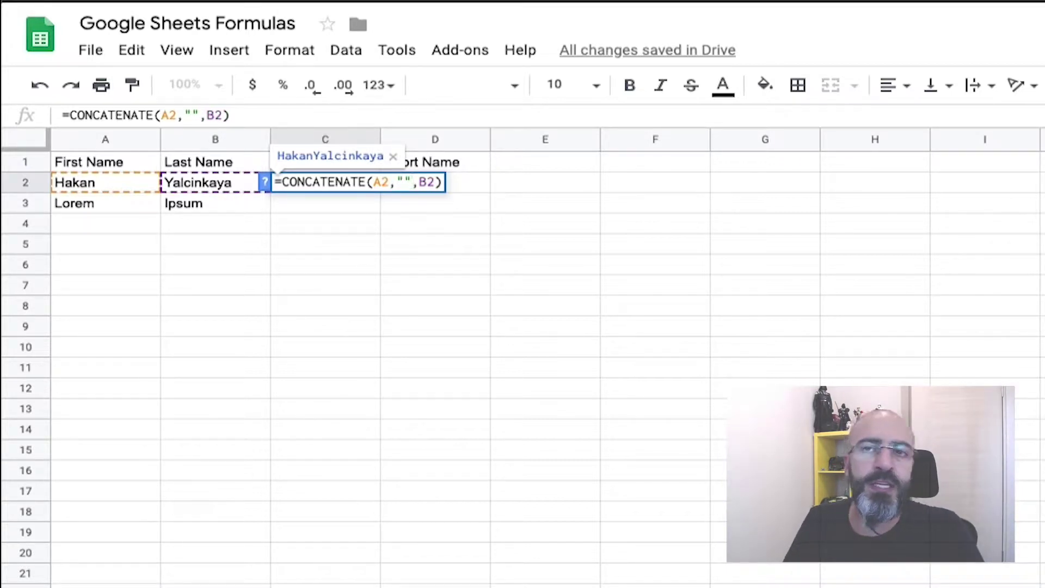
{"action": "key", "text": "Return"}
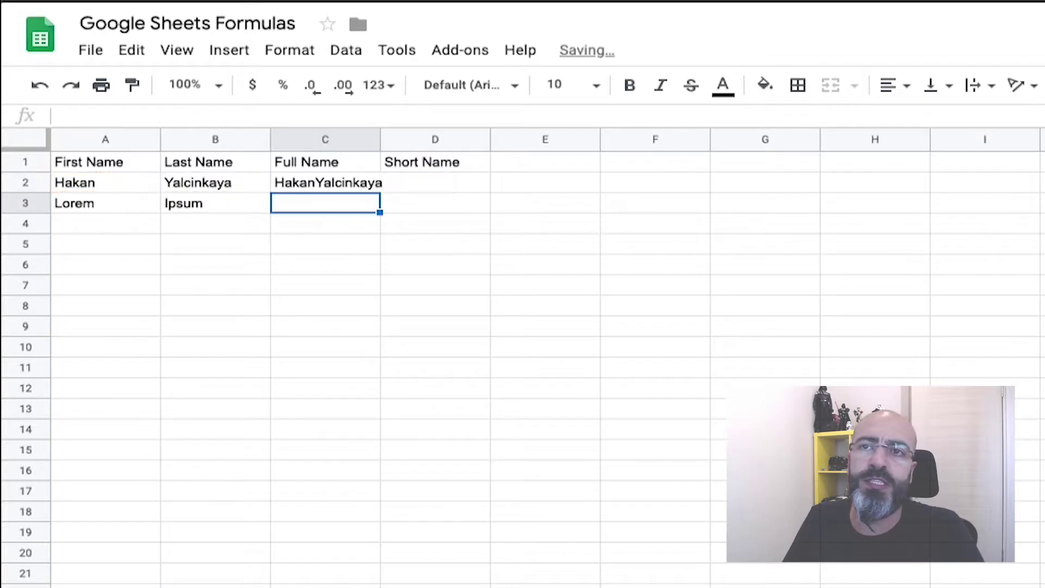
{"action": "left_click", "coordinate": [325, 182]}
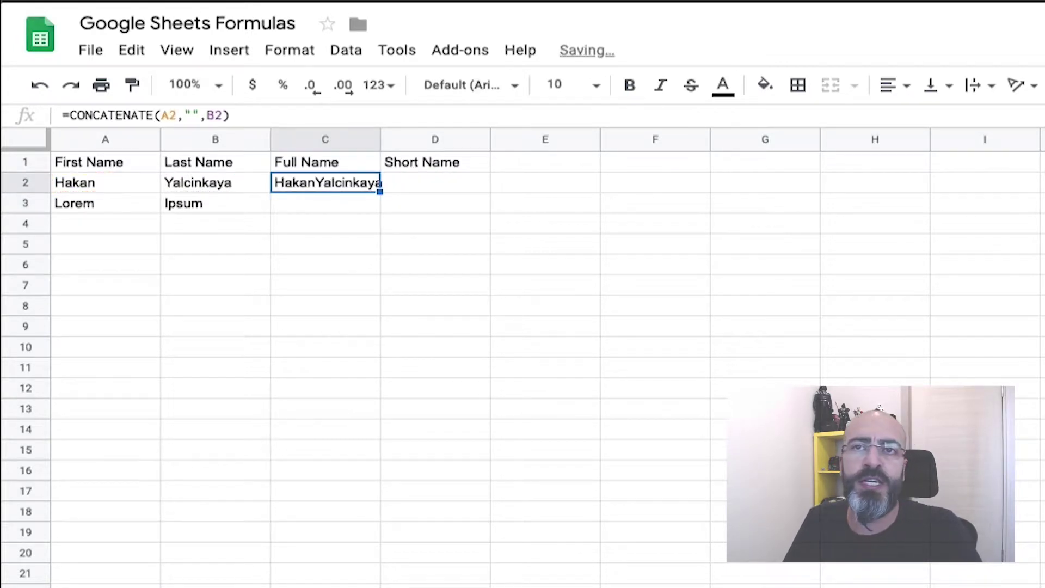
{"action": "key", "text": "Return"}
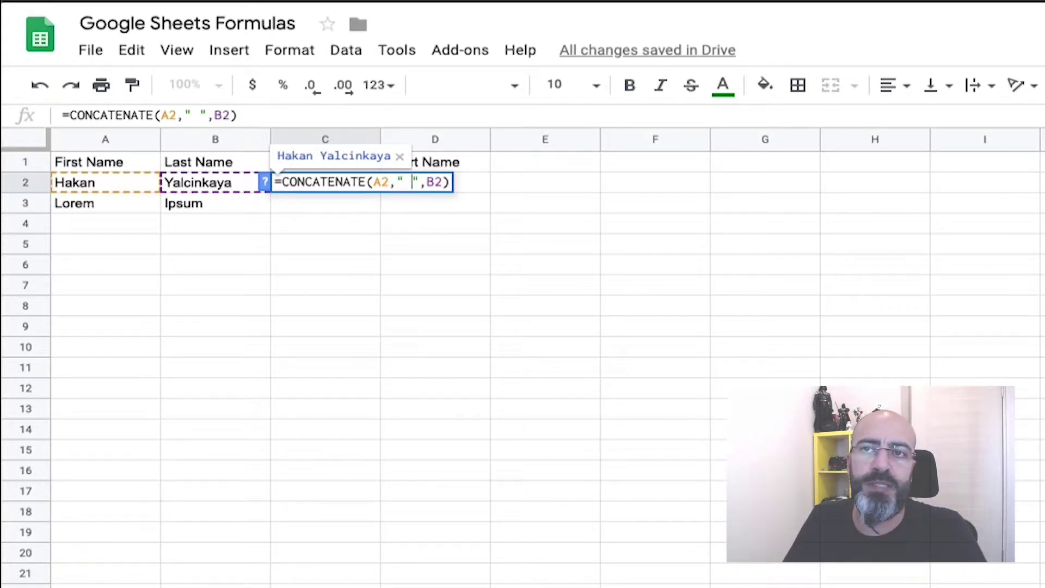
{"action": "key", "text": "Return"}
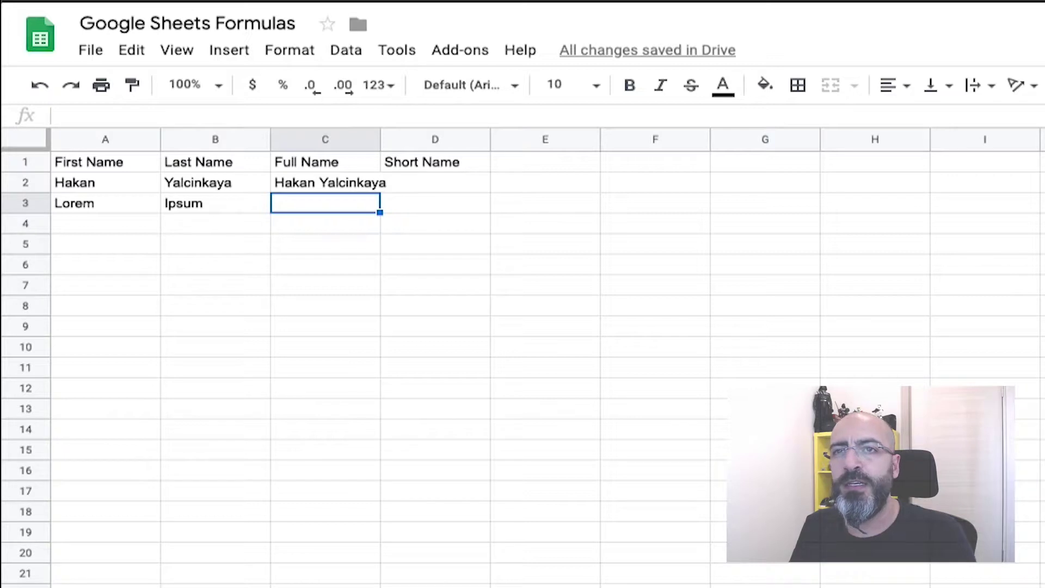
{"action": "left_click", "coordinate": [325, 183]}
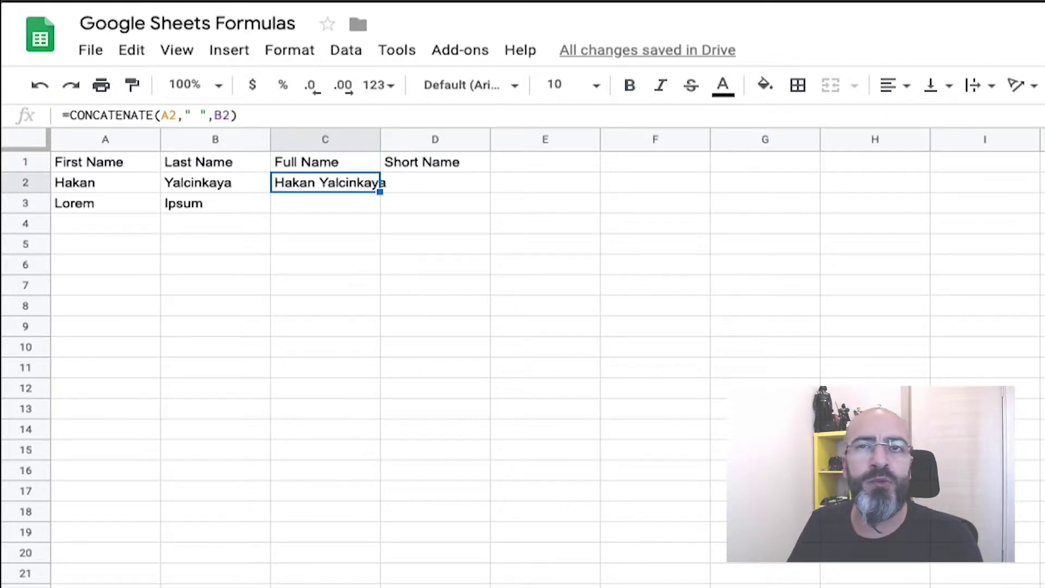
{"action": "left_click", "coordinate": [325, 203]}
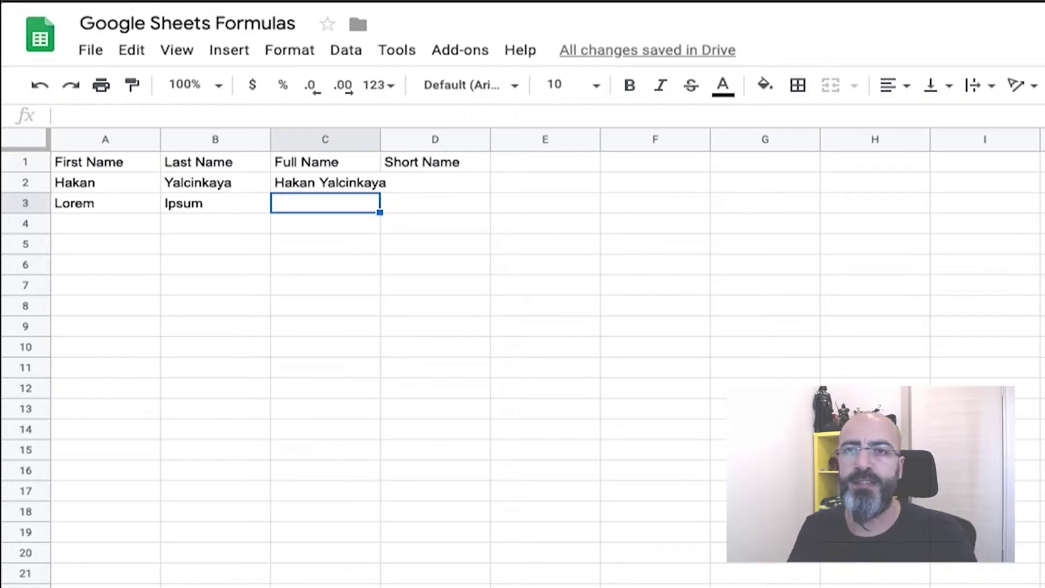
{"action": "type", "text": "&"}
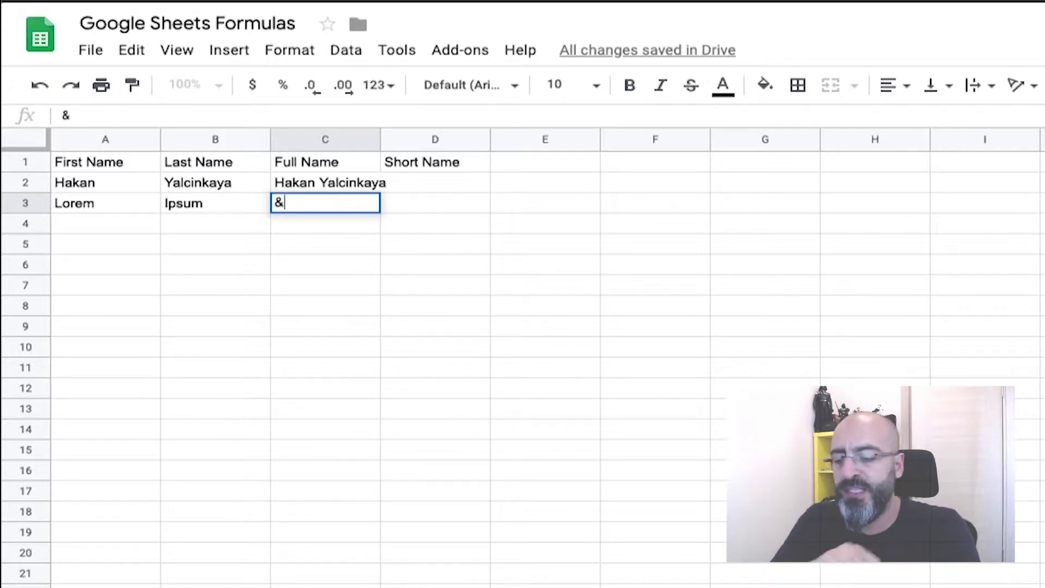
Step: Enter =A3&B3 in C3 to join the second row's names with &
{"action": "key", "text": "BackSpace"}
{"action": "type", "text": "="}
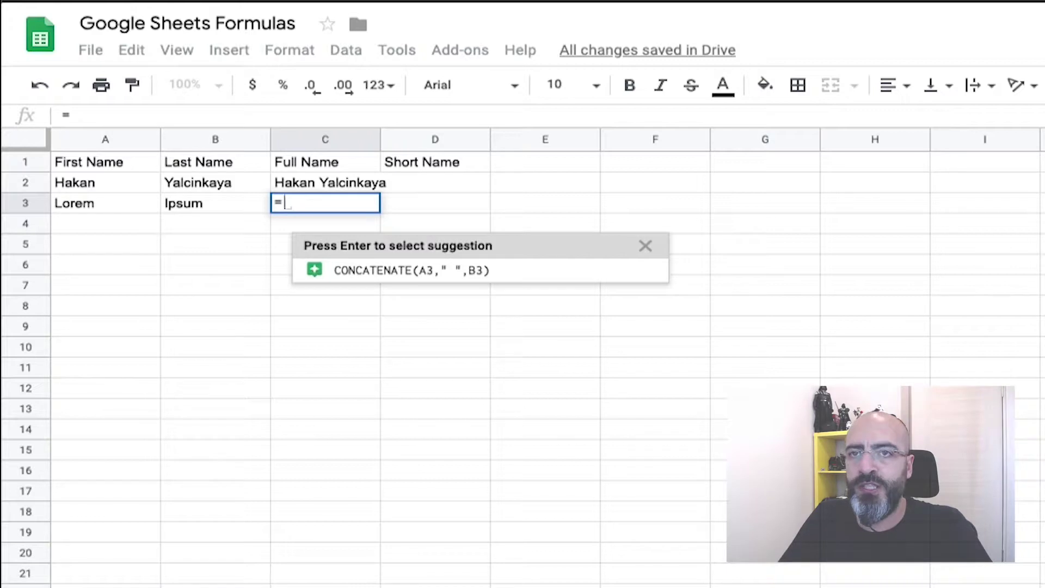
{"action": "type", "text": "a2"}
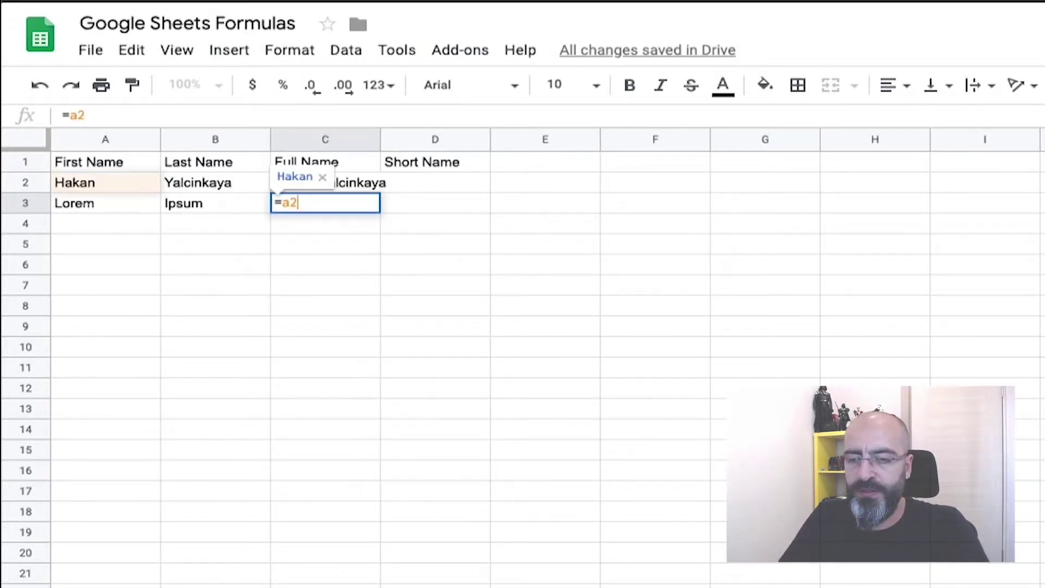
{"action": "type", "text": "&"}
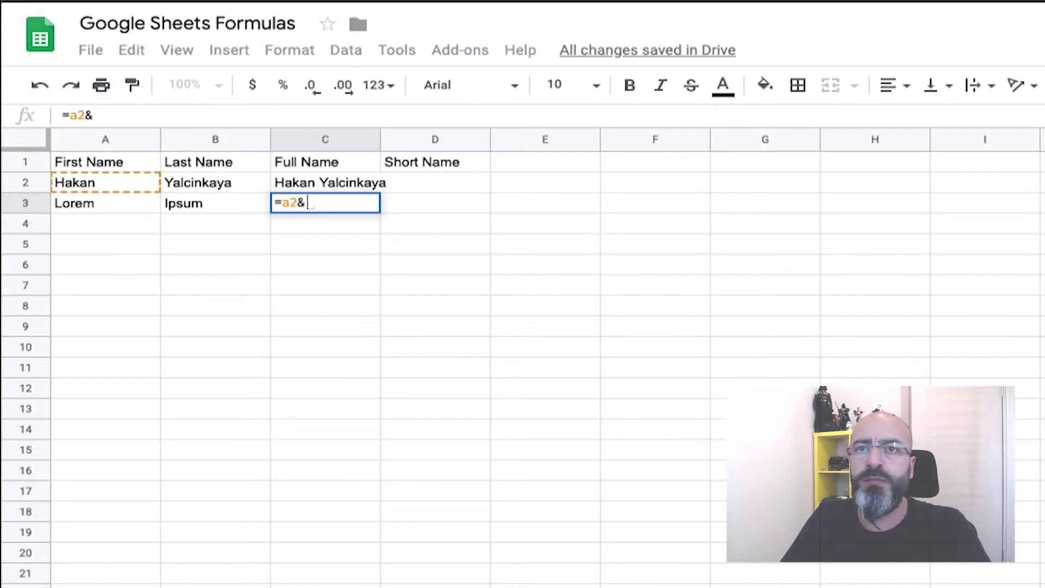
{"action": "key", "text": "BackSpace"}
{"action": "key", "text": "BackSpace"}
{"action": "type", "text": "3"}
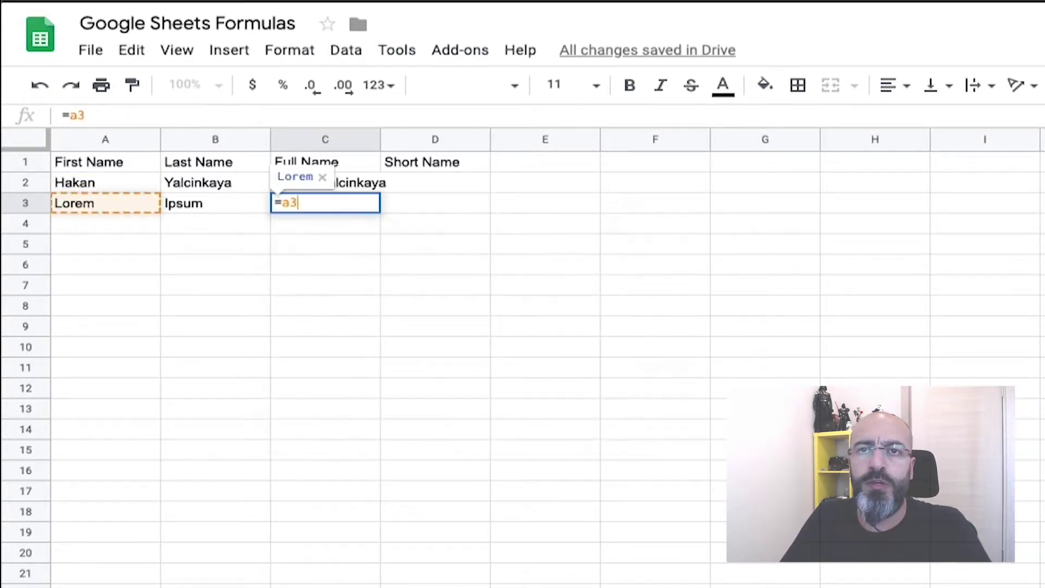
{"action": "type", "text": "&"}
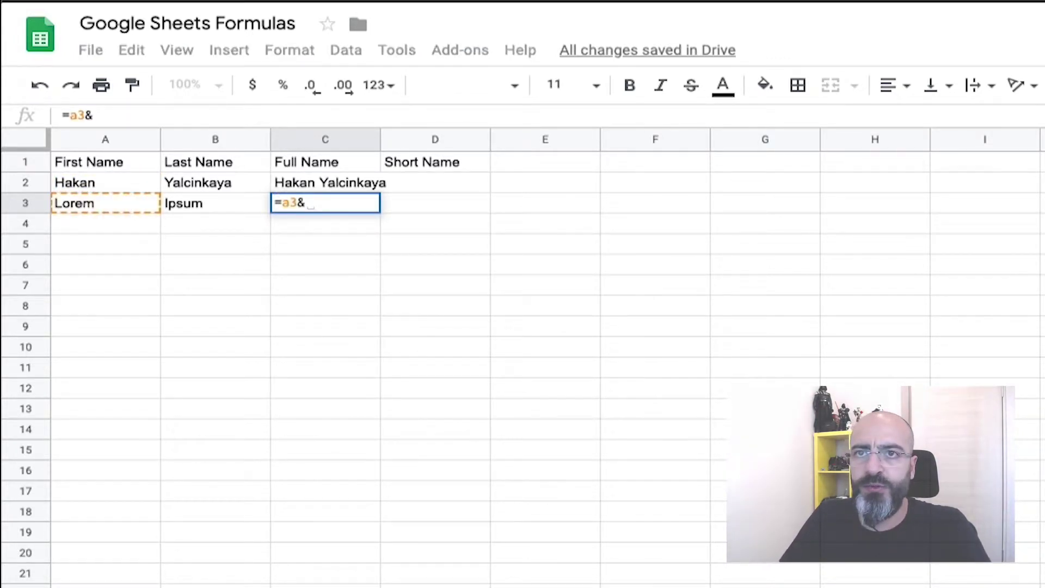
{"action": "type", "text": "b3"}
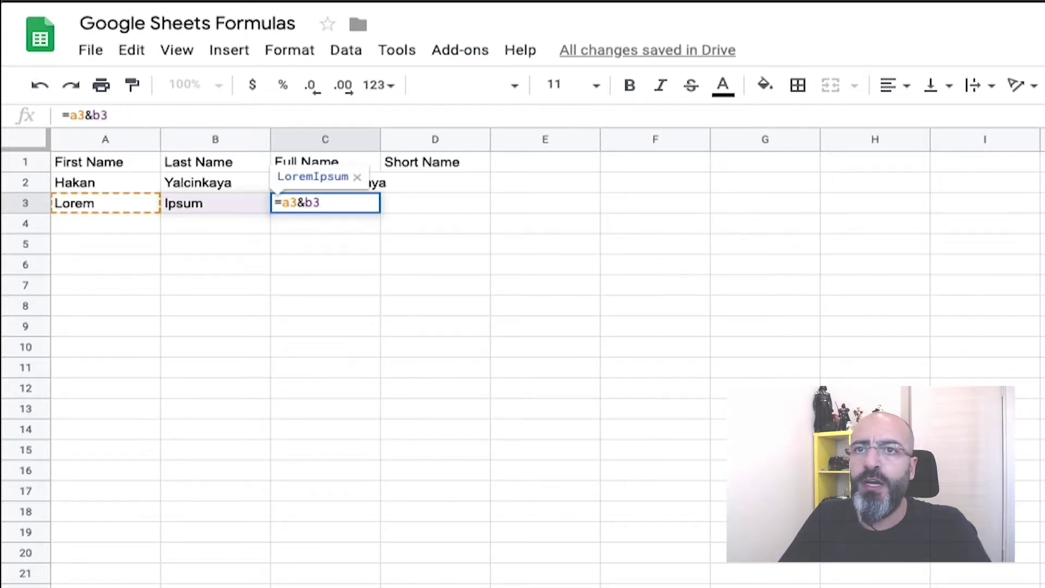
{"action": "key", "text": "Return"}
{"action": "left_click", "coordinate": [325, 203]}
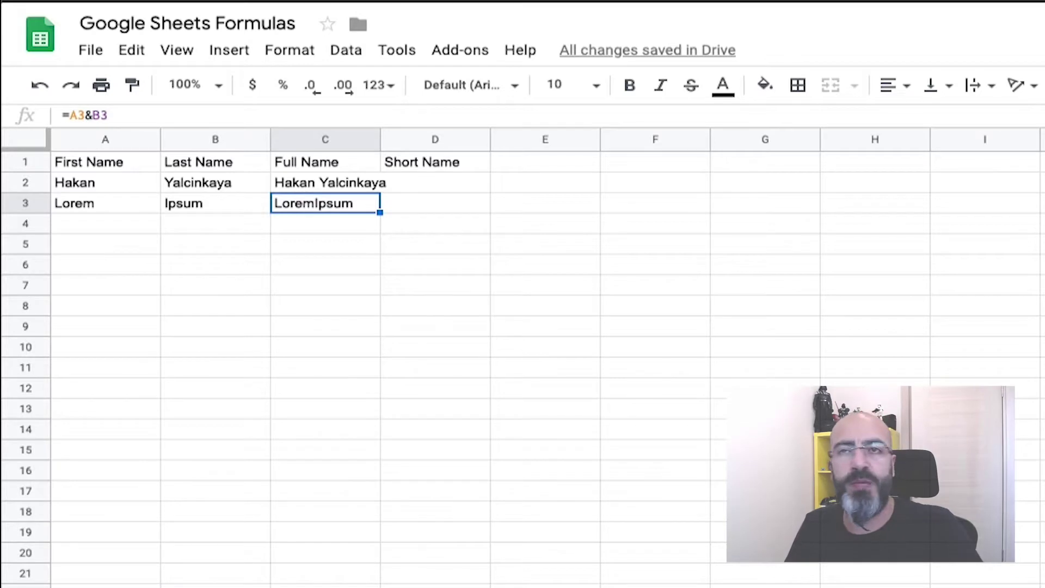
Step: Add a space so C3 becomes =A3&" "&B3, showing Lorem Ipsum
{"action": "key", "text": "Return"}
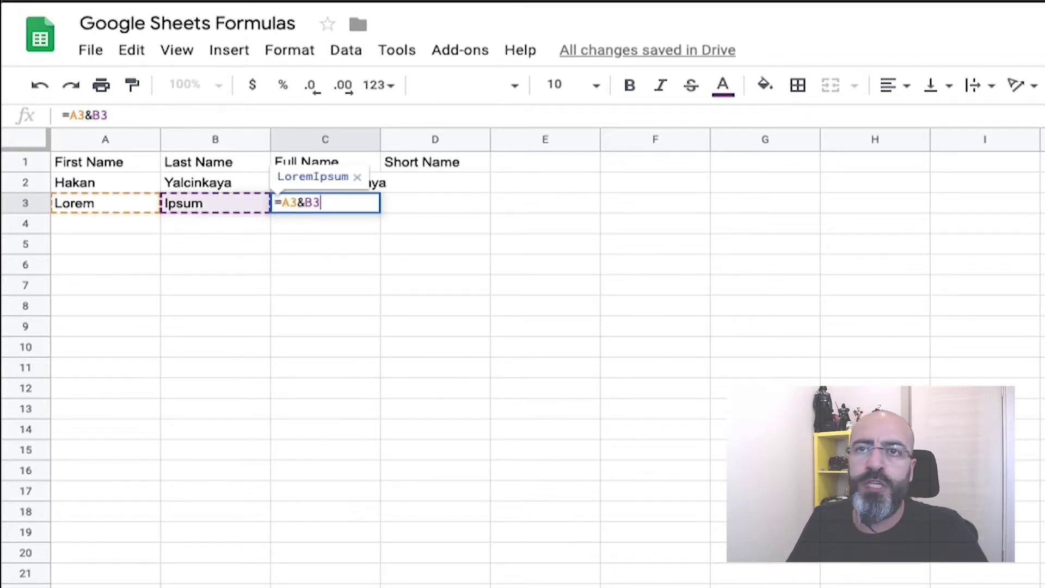
{"action": "key", "text": "Left"}
{"action": "key", "text": "Left"}
{"action": "key", "text": "Left"}
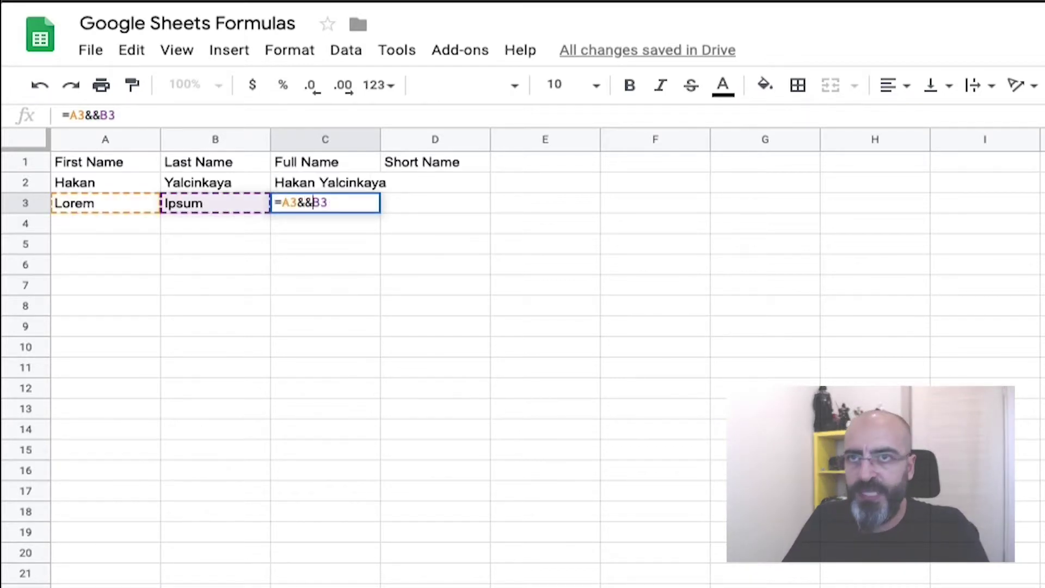
{"action": "type", "text": "&\" \""}
{"action": "key", "text": "Left"}
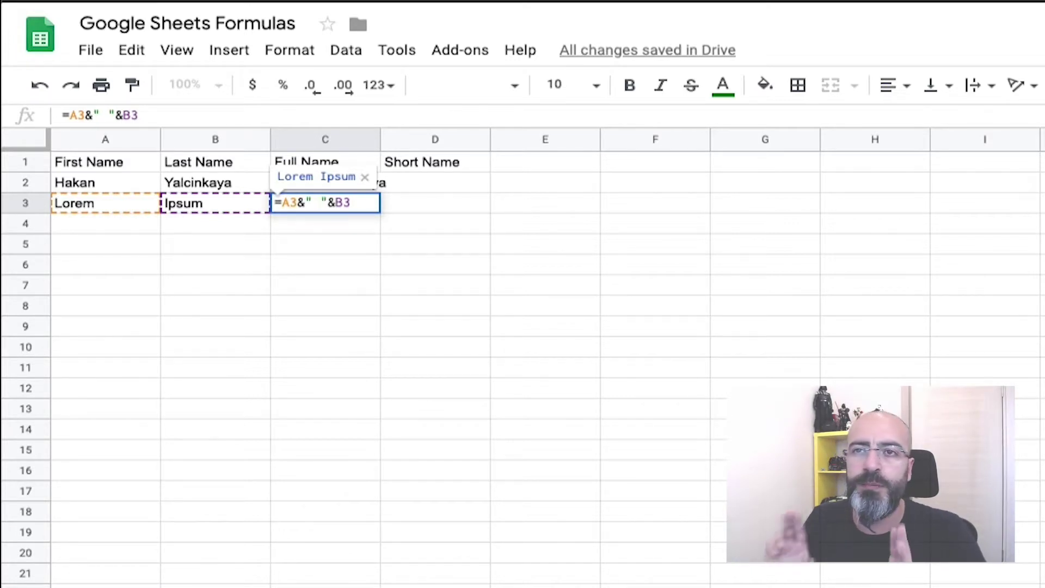
{"action": "key", "text": "Return"}
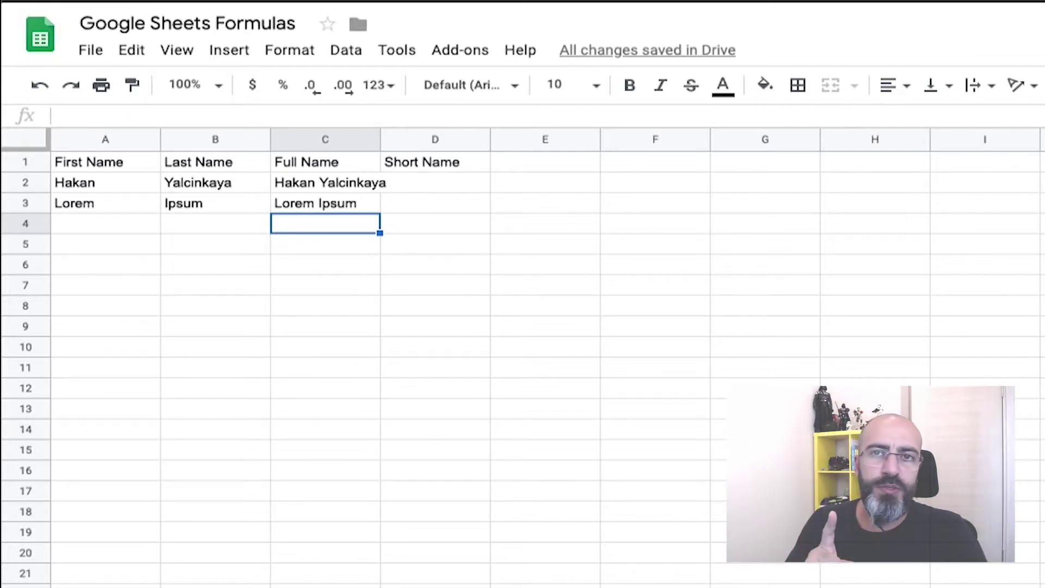
{"action": "key", "text": "Up"}
{"action": "key", "text": "Up"}
{"action": "key", "text": "Right"}
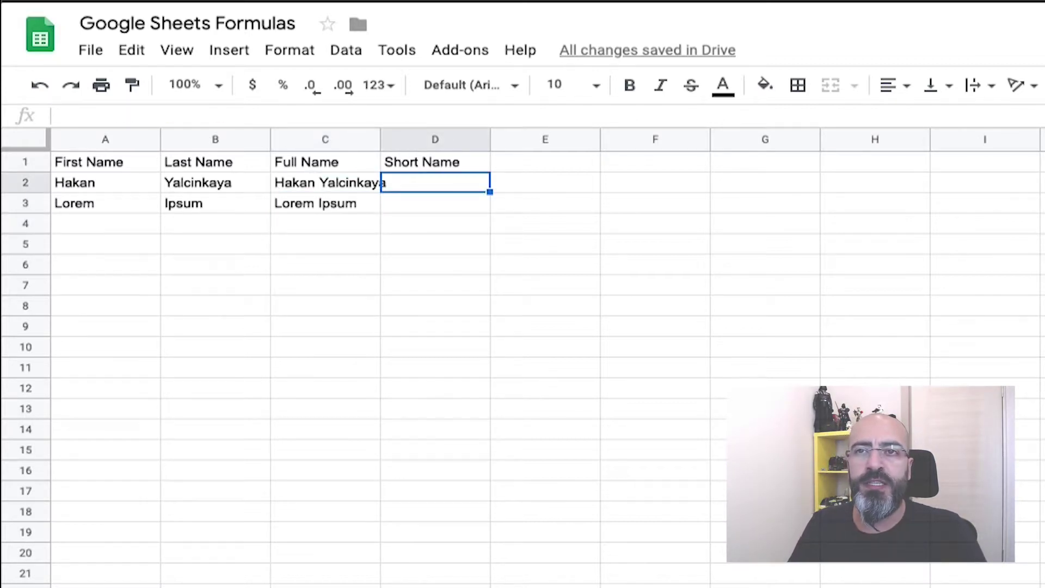
{"action": "type", "text": "="}
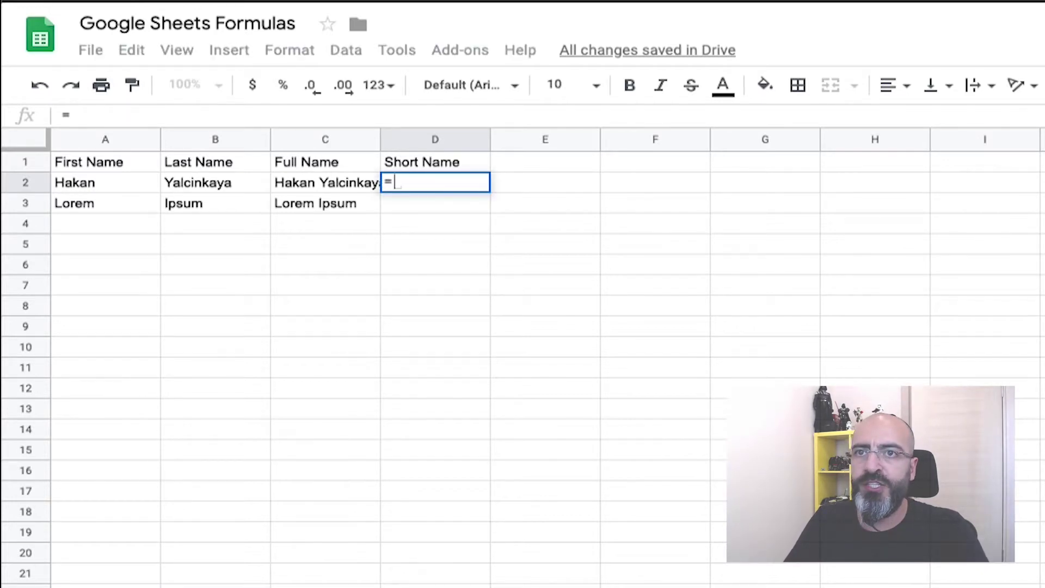
{"action": "type", "text": "con"}
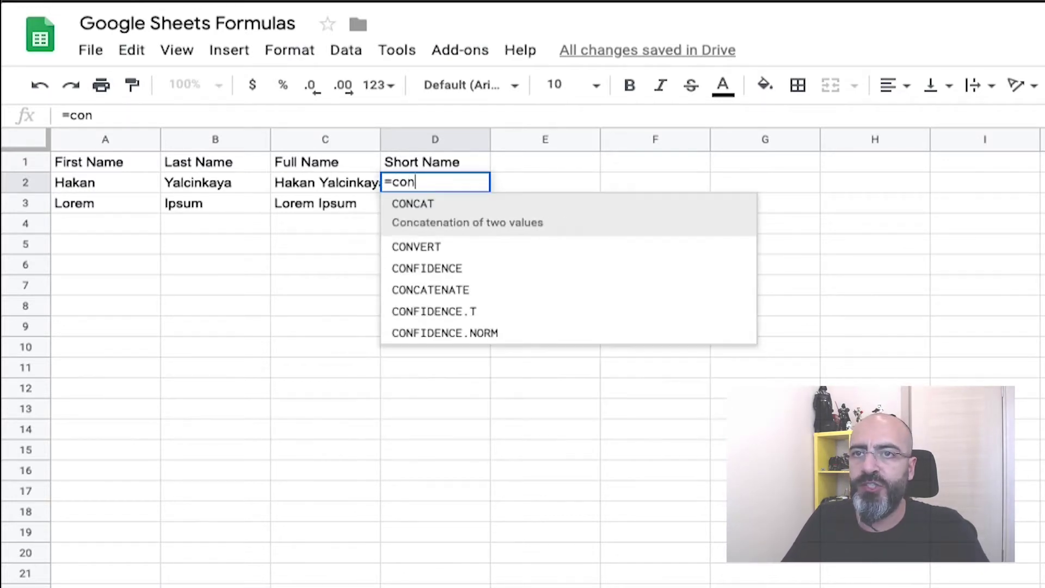
{"action": "key", "text": "Down"}
{"action": "key", "text": "Down"}
{"action": "key", "text": "Down"}
{"action": "key", "text": "Tab"}
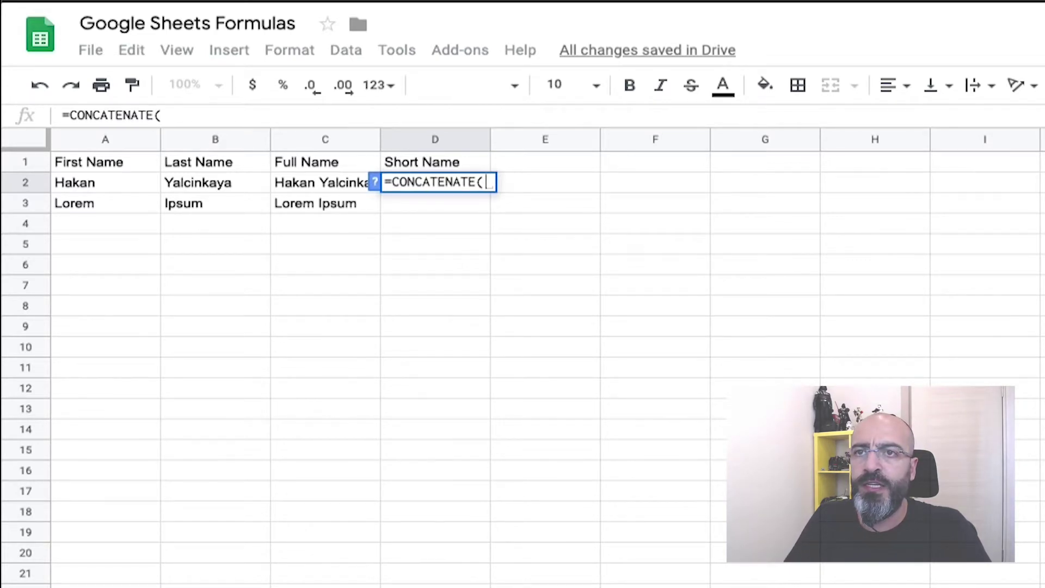
{"action": "type", "text": "lef"}
{"action": "key", "text": "Tab"}
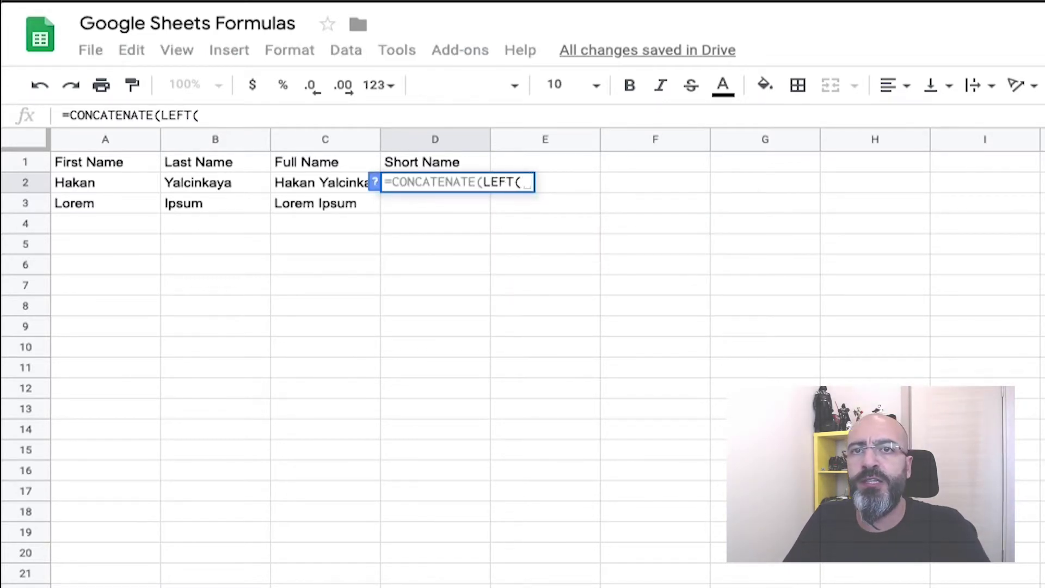
{"action": "type", "text": "a2"}
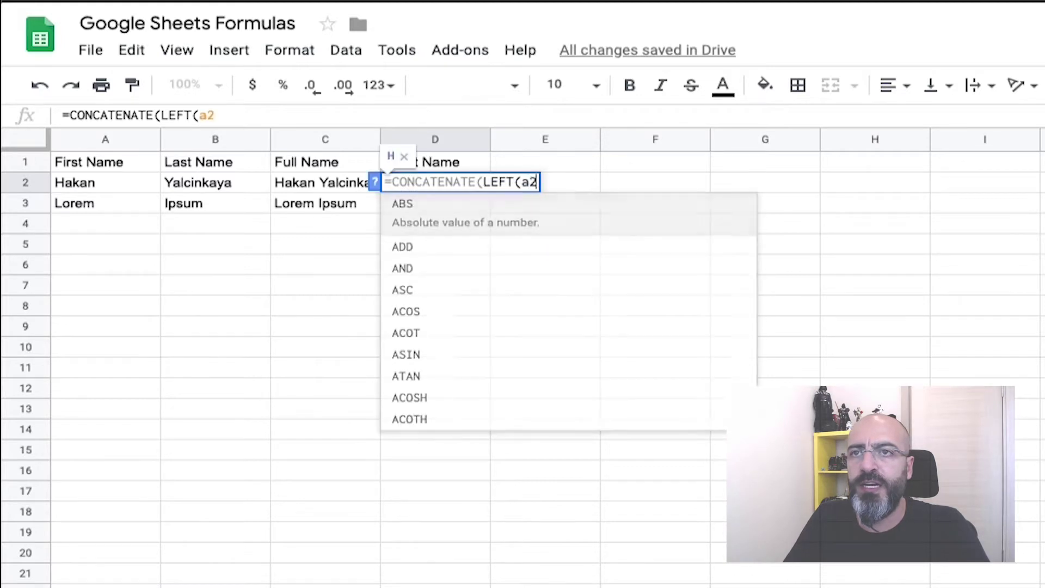
{"action": "type", "text": ","}
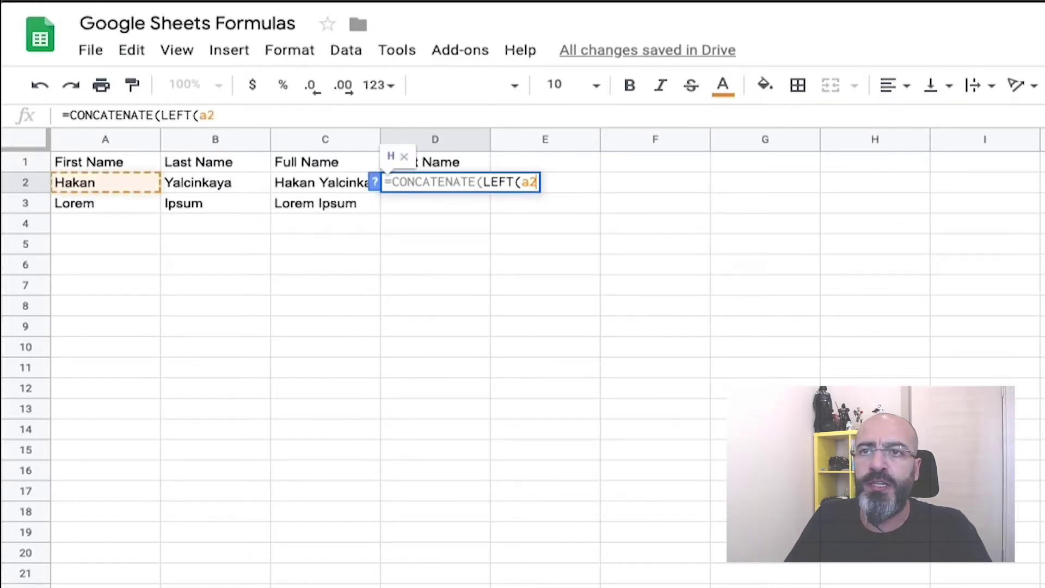
{"action": "type", "text": "1)"}
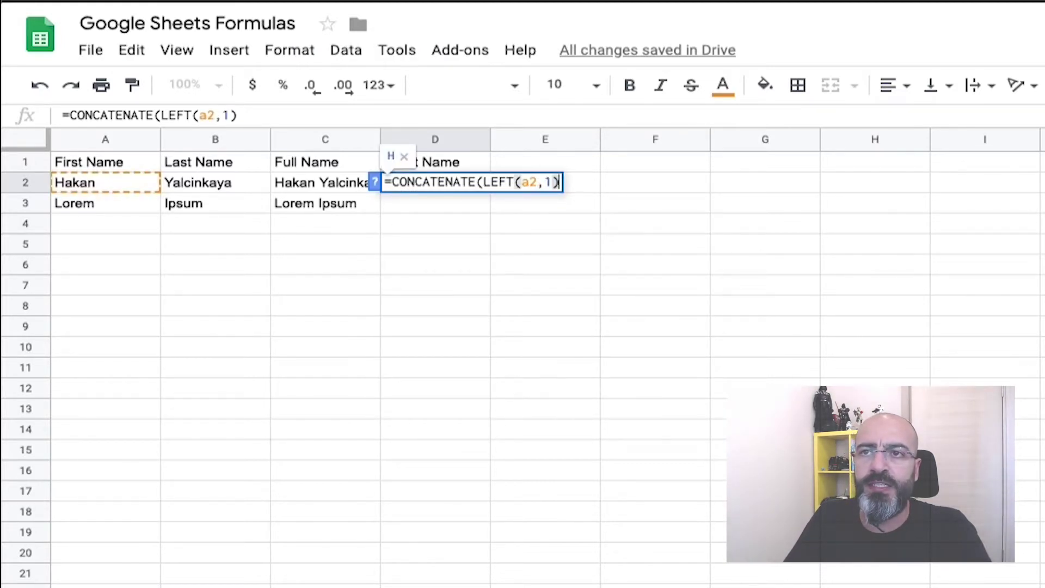
{"action": "type", "text": ", \""}
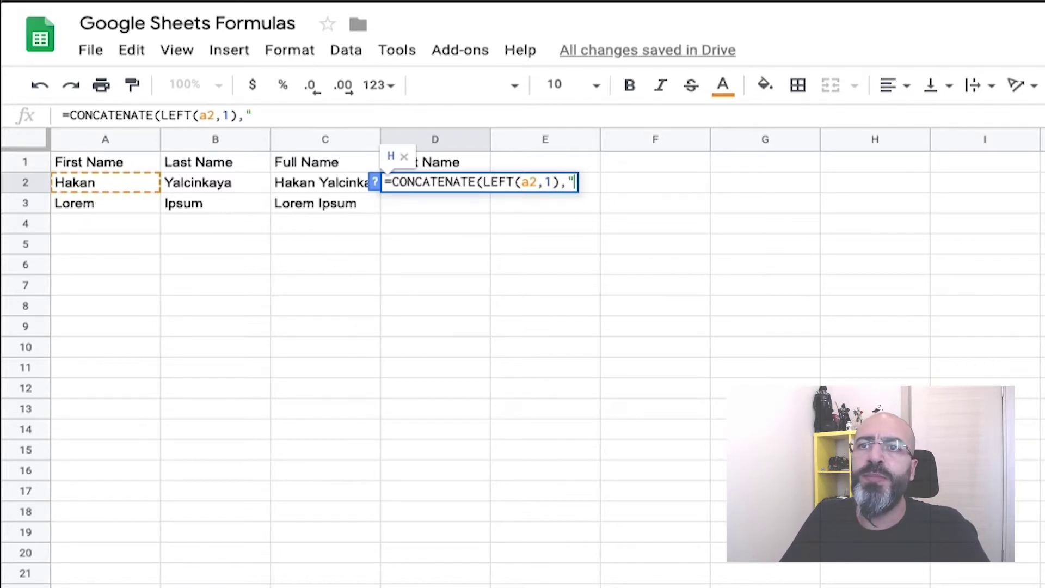
{"action": "type", "text": "."}
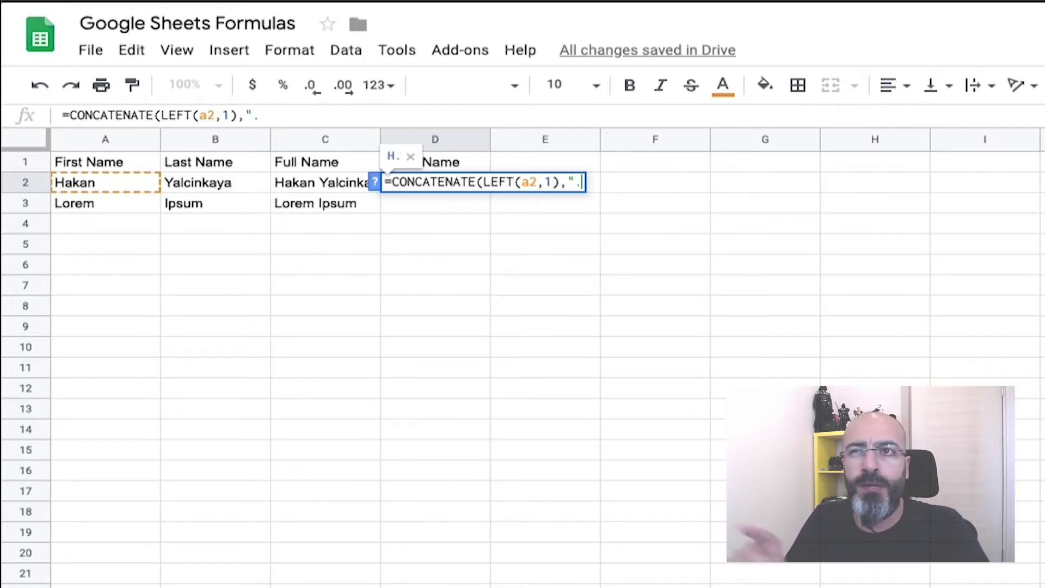
{"action": "type", "text": " \""}
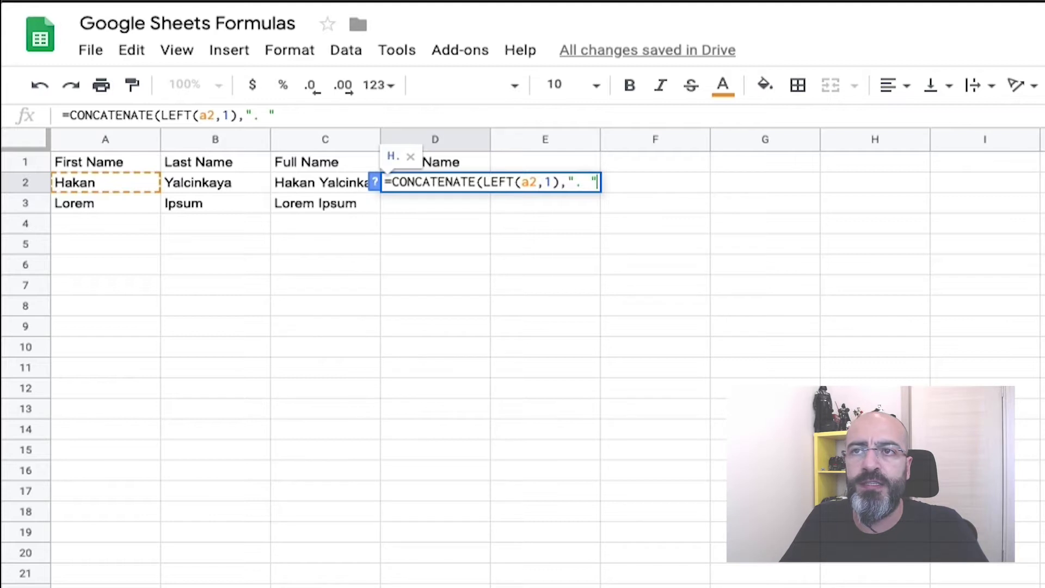
{"action": "type", "text": ", "}
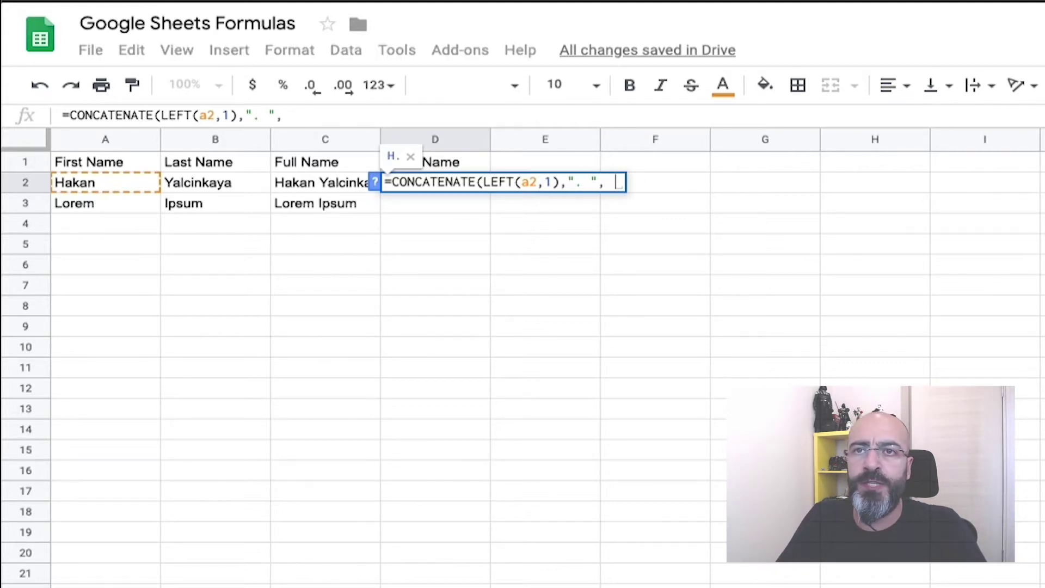
{"action": "type", "text": "b2"}
{"action": "key", "text": "Return"}
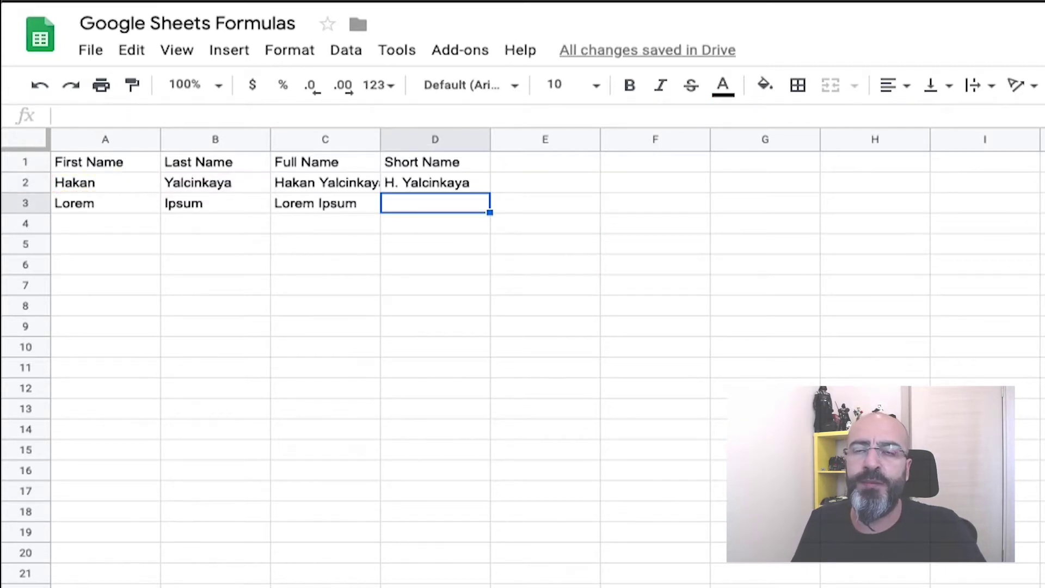
Step: Review D2's LEFT formula, then begin =left(a3,1) in Short Name cell D3
{"action": "left_click", "coordinate": [436, 183]}
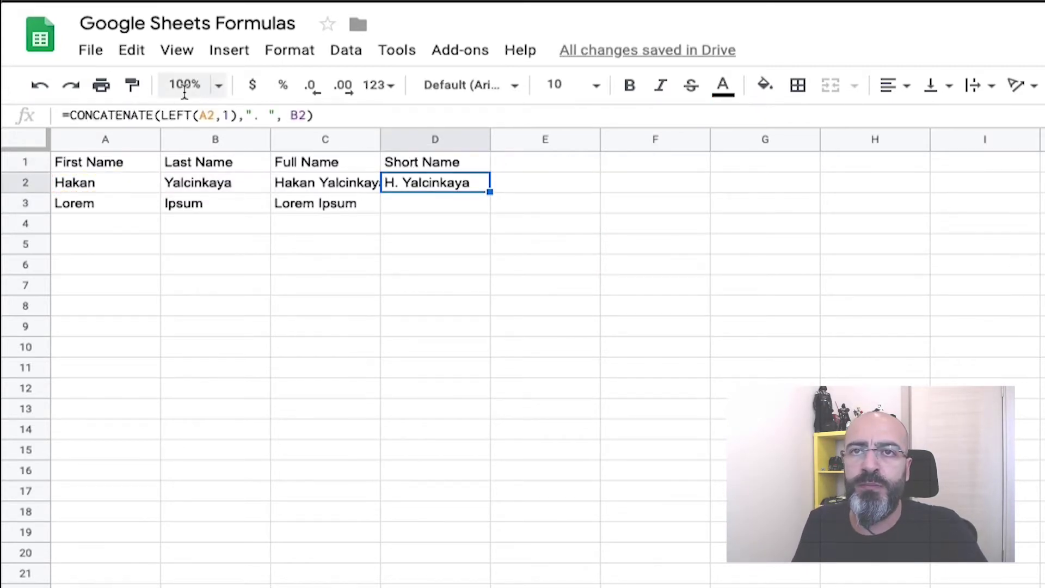
{"action": "left_click", "coordinate": [160, 115]}
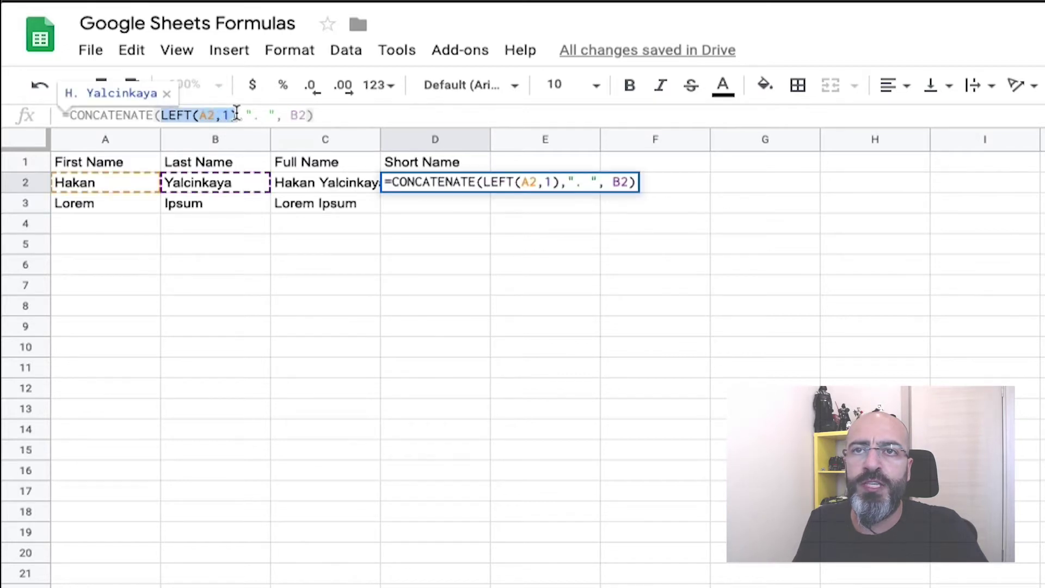
{"action": "key", "text": "Escape"}
{"action": "left_click", "coordinate": [435, 207]}
{"action": "type", "text": "="}
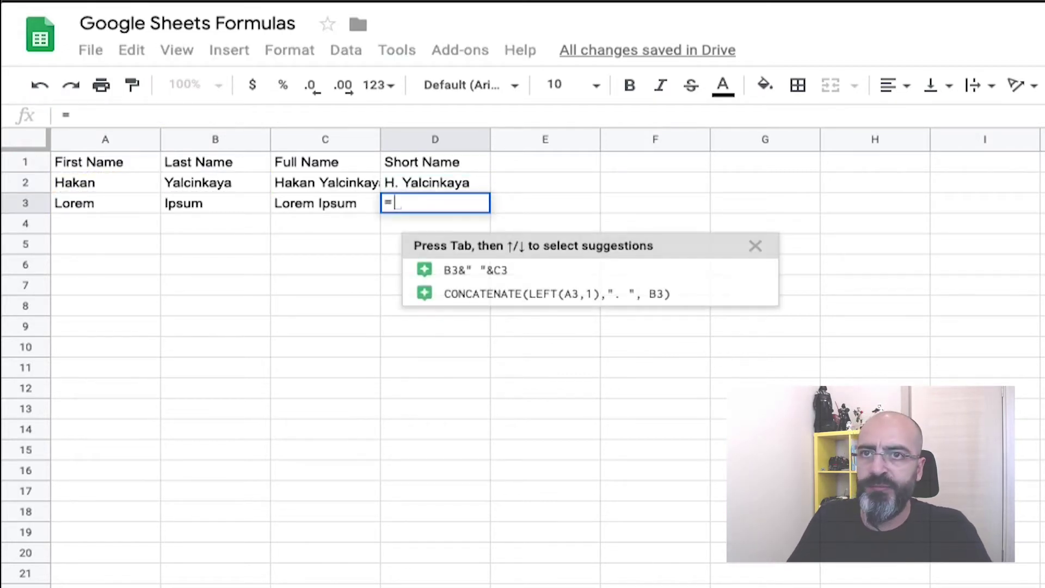
{"action": "type", "text": "left("}
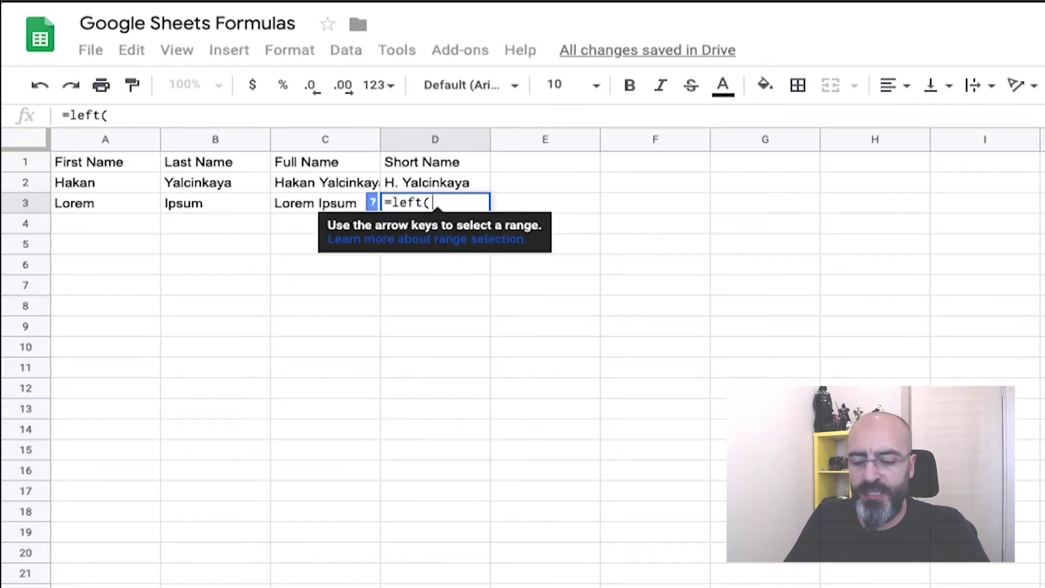
{"action": "type", "text": "a3,"}
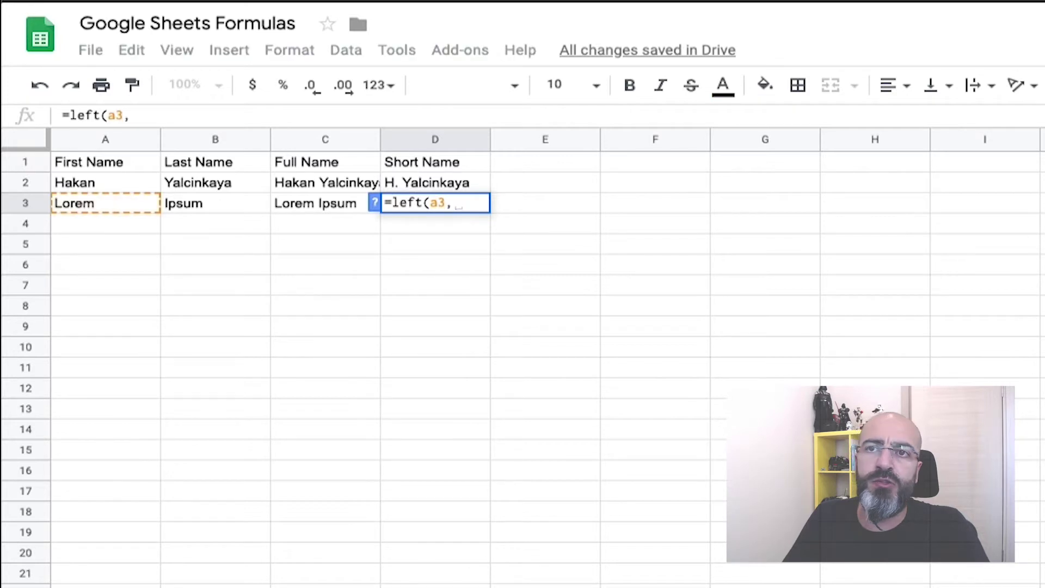
{"action": "type", "text": "1)"}
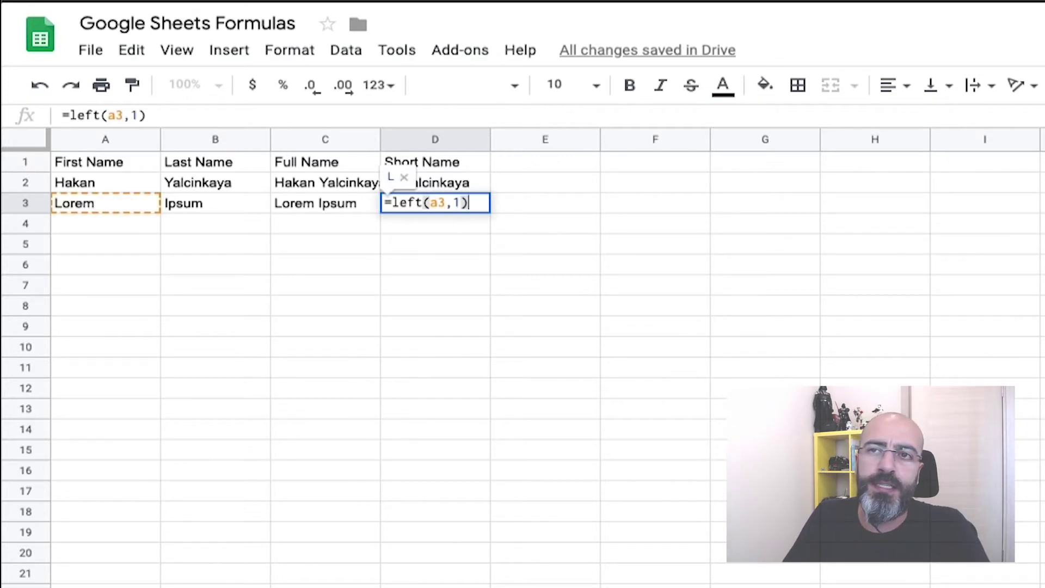
{"action": "type", "text": "&\"\""}
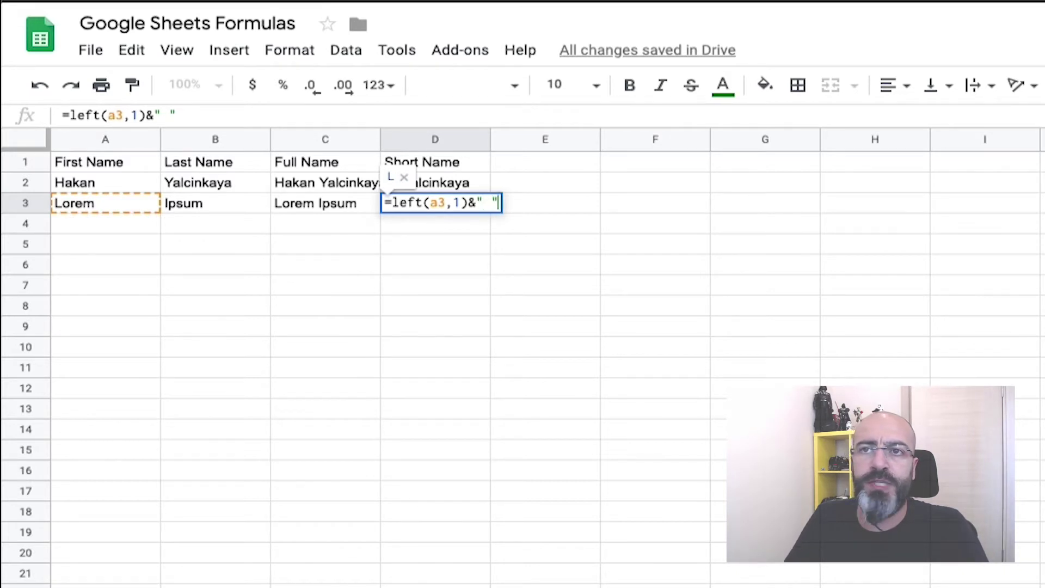
{"action": "type", "text": " ."}
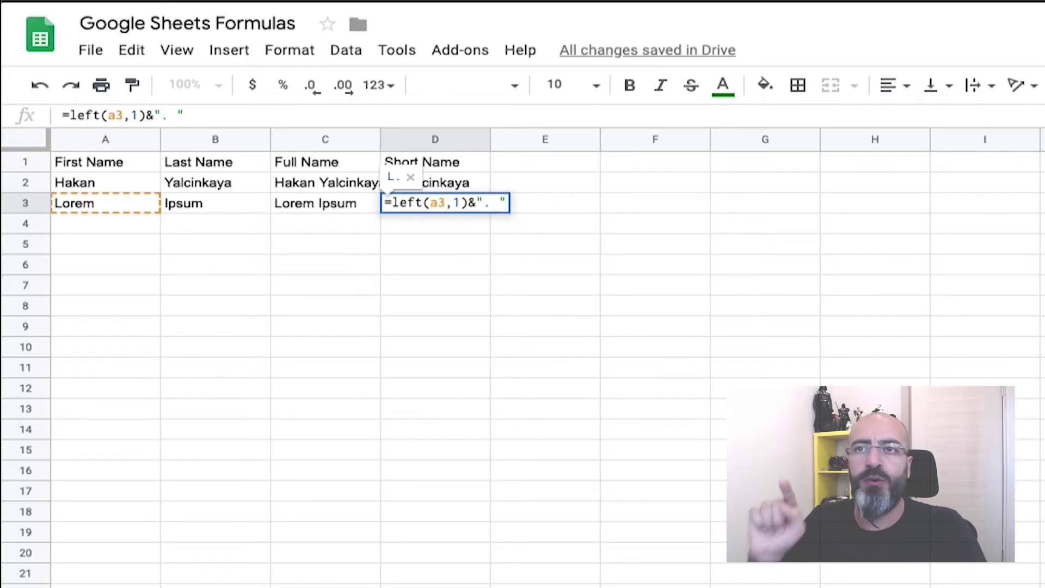
Step: Finish D3 as =left(A3,1)&". "&B3 to show L. Ipsum, then compare with D2
{"action": "type", "text": "&"}
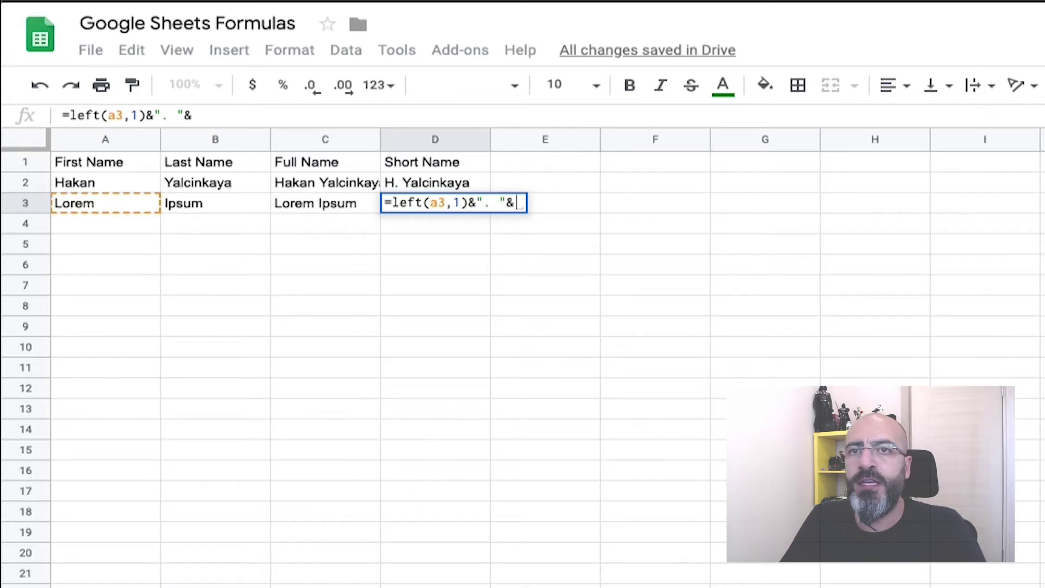
{"action": "type", "text": "b3"}
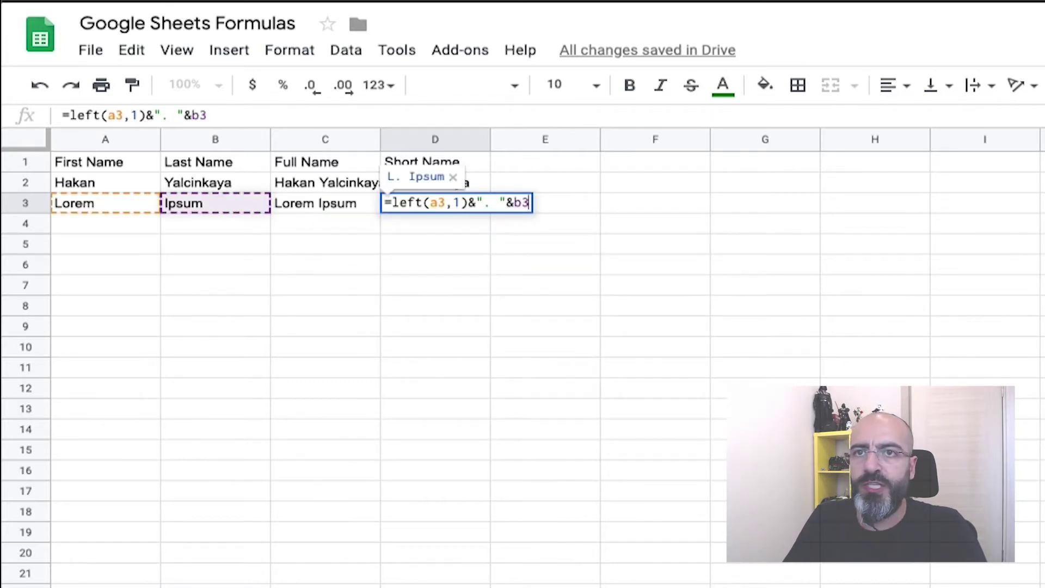
{"action": "key", "text": "Return"}
{"action": "left_click", "coordinate": [435, 203]}
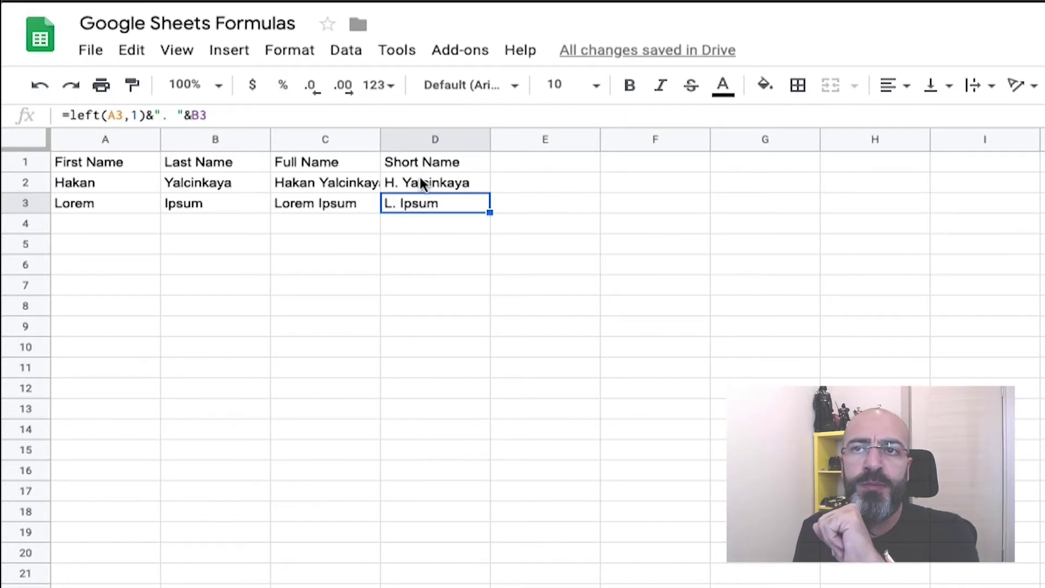
{"action": "left_click", "coordinate": [390, 183]}
{"action": "left_click", "coordinate": [405, 206]}
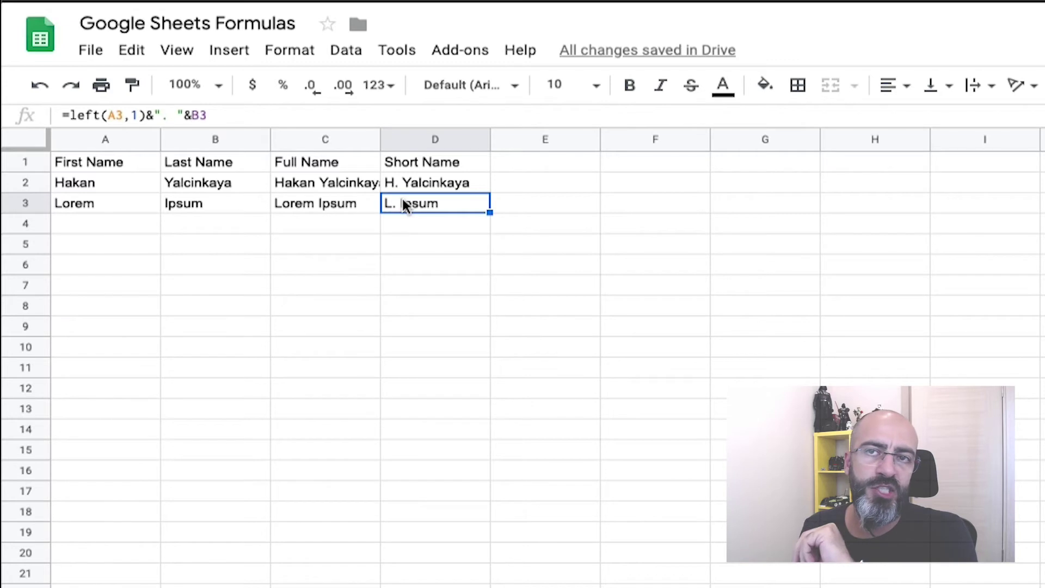
{"action": "left_click", "coordinate": [432, 184]}
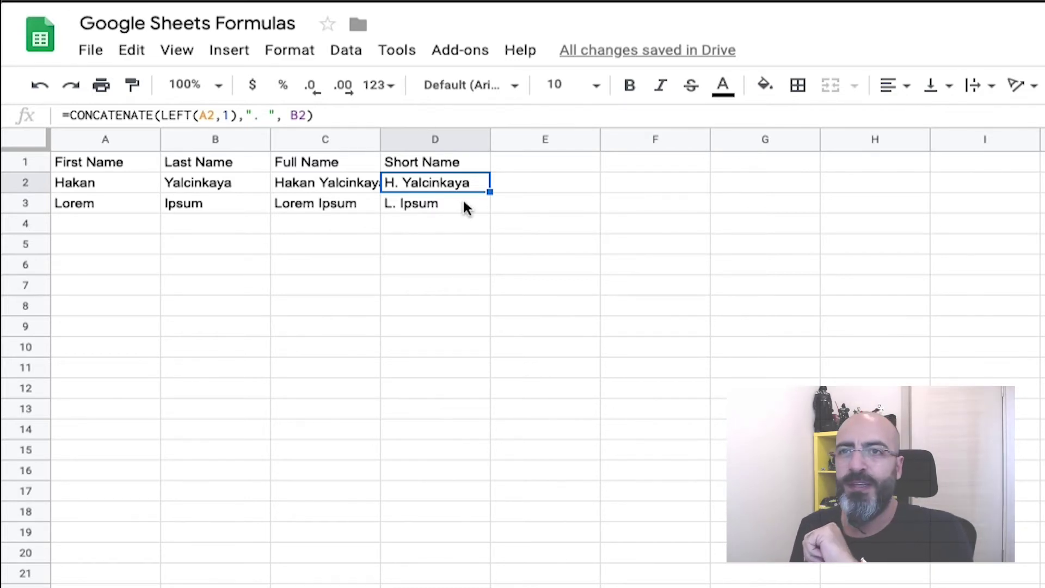
{"action": "left_click", "coordinate": [464, 201]}
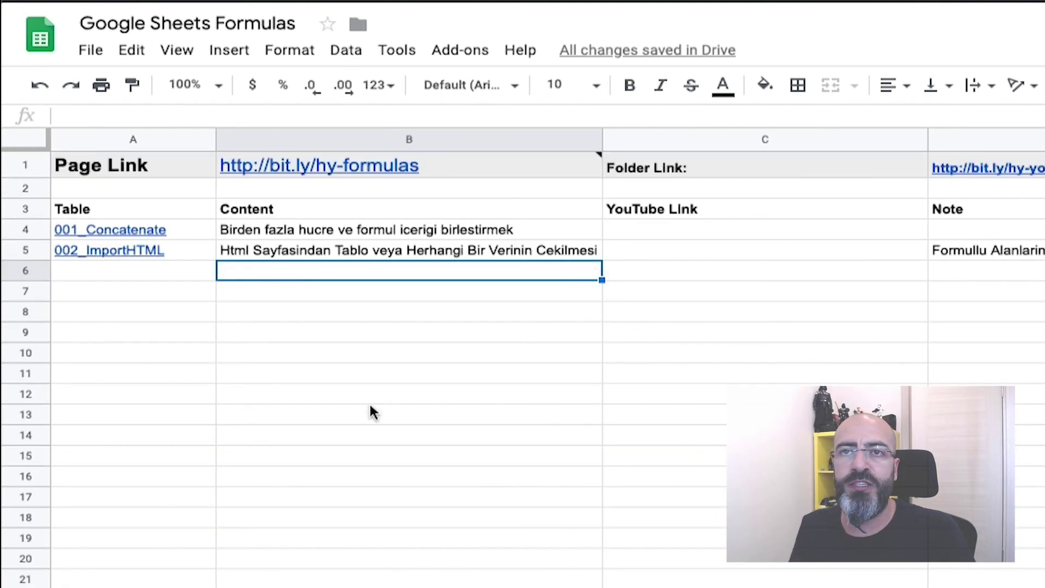
Step: Highlight the empty YouTube Link cells and the table listing on the index sheet
{"action": "left_click_drag", "start_coordinate": [652, 228], "coordinate": [654, 248]}
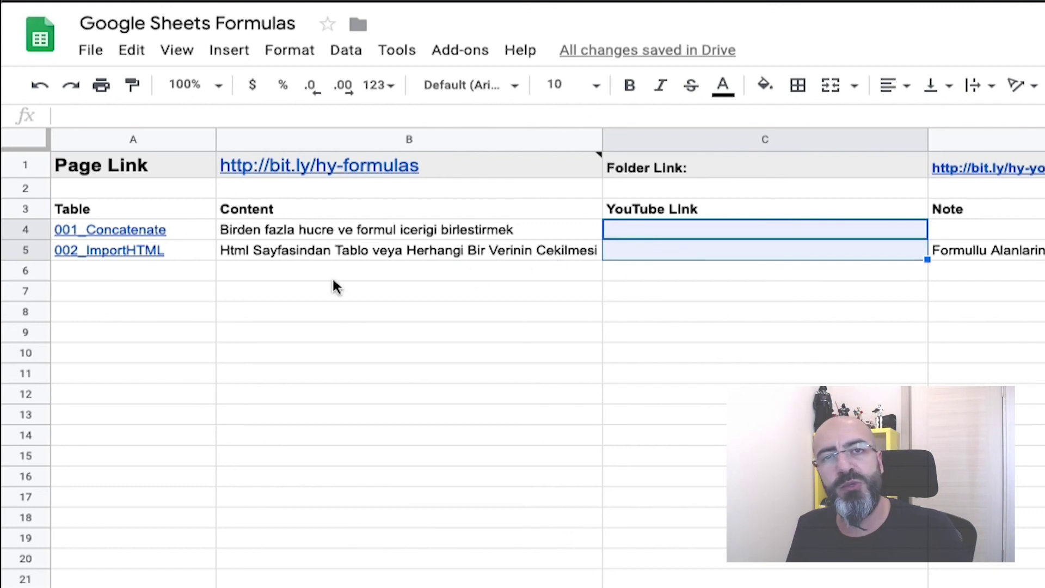
{"action": "left_click", "coordinate": [199, 272]}
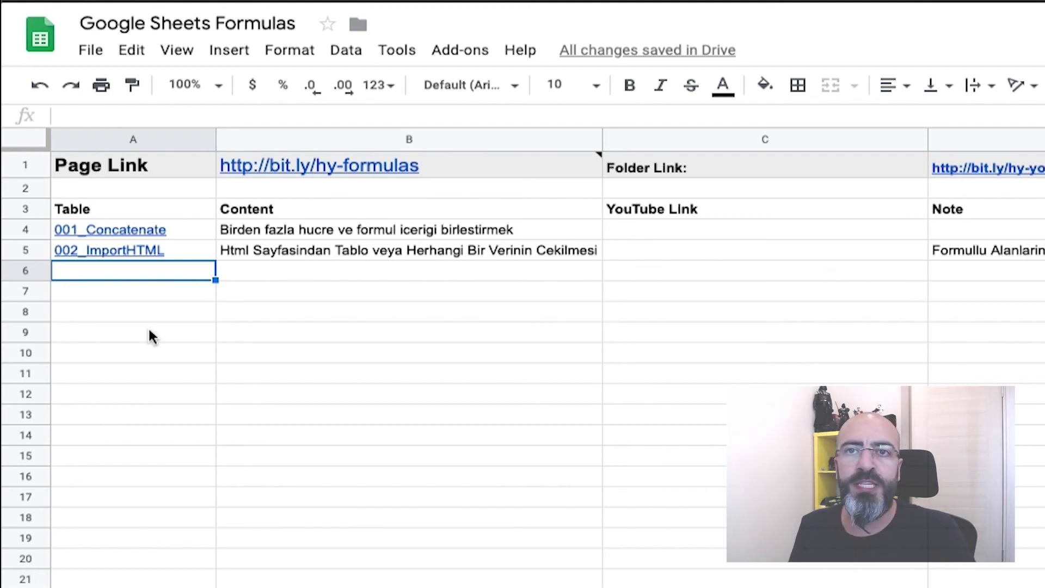
{"action": "left_click_drag", "start_coordinate": [149, 333], "coordinate": [545, 583]}
{"action": "left_click", "coordinate": [703, 367]}
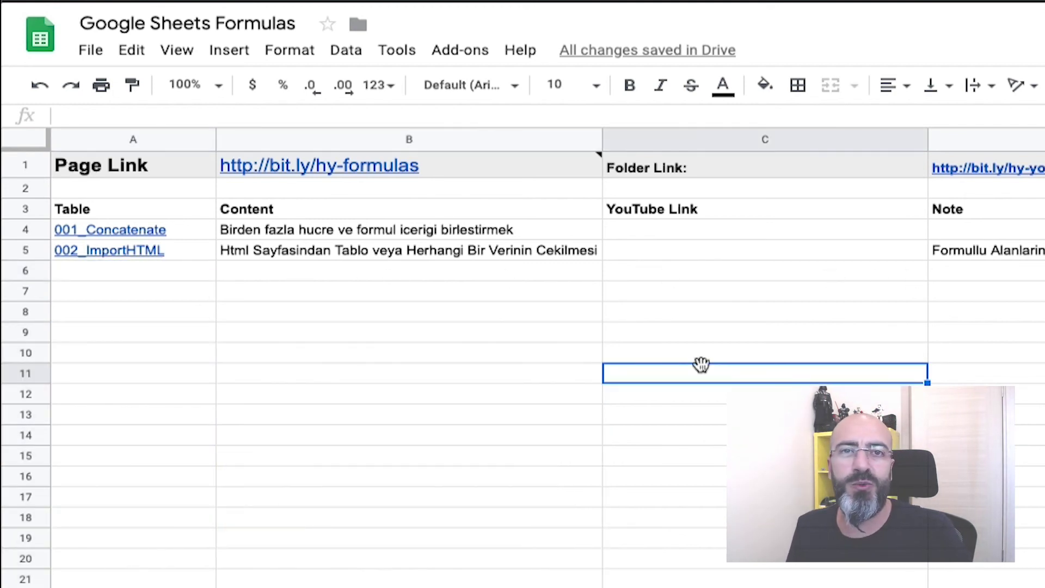